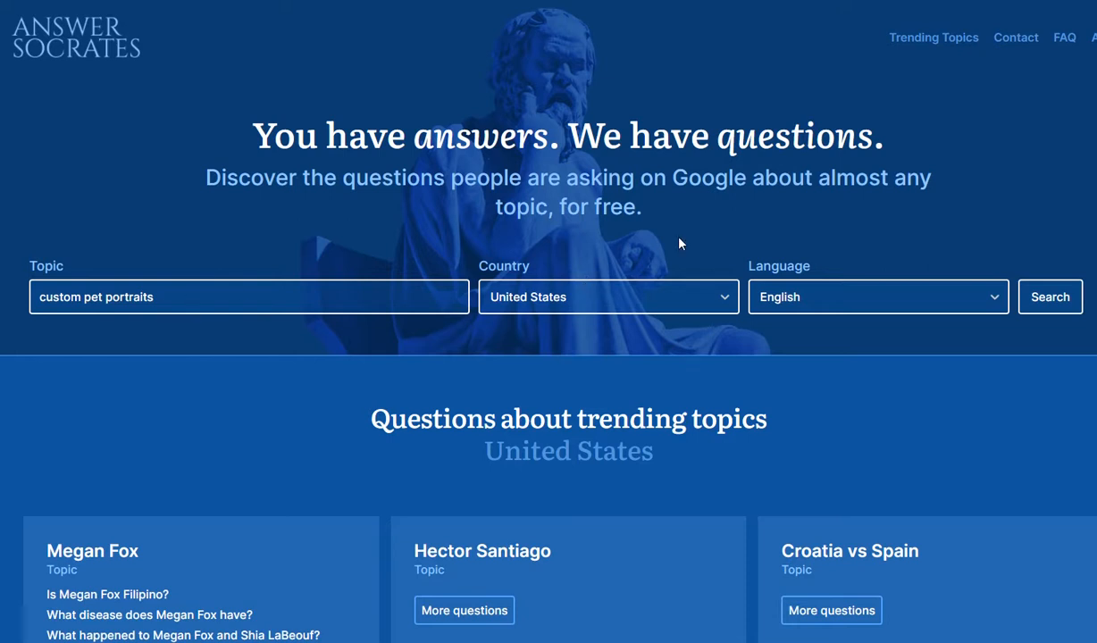
Clear the existing topic "custom pet portraits" from the question search.
{"action": "left_click", "coordinate": [200, 293]}
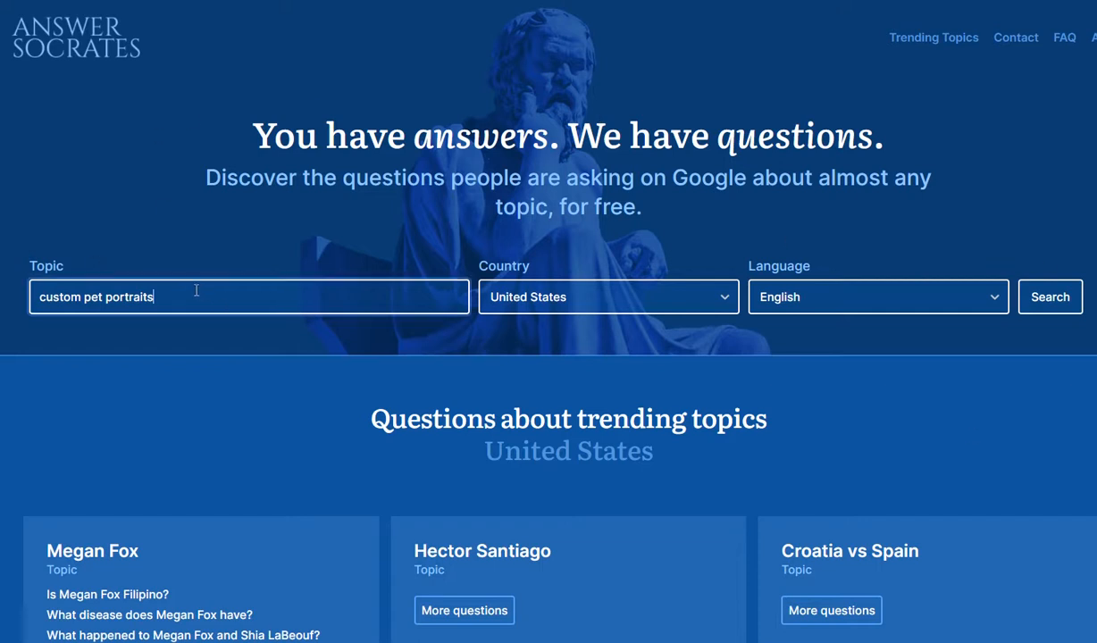
{"action": "key", "text": "BackSpace"}
{"action": "key", "text": "BackSpace"}
{"action": "key", "text": "BackSpace"}
{"action": "key", "text": "BackSpace"}
{"action": "key", "text": "BackSpace"}
{"action": "key", "text": "BackSpace"}
{"action": "key", "text": "BackSpace"}
{"action": "key", "text": "BackSpace"}
{"action": "key", "text": "BackSpace"}
{"action": "key", "text": "BackSpace"}
{"action": "key", "text": "BackSpace"}
{"action": "key", "text": "BackSpace"}
{"action": "key", "text": "BackSpace"}
{"action": "key", "text": "BackSpace"}
{"action": "key", "text": "BackSpace"}
{"action": "key", "text": "BackSpace"}
{"action": "key", "text": "BackSpace"}
{"action": "key", "text": "BackSpace"}
{"action": "key", "text": "BackSpace"}
{"action": "key", "text": "BackSpace"}
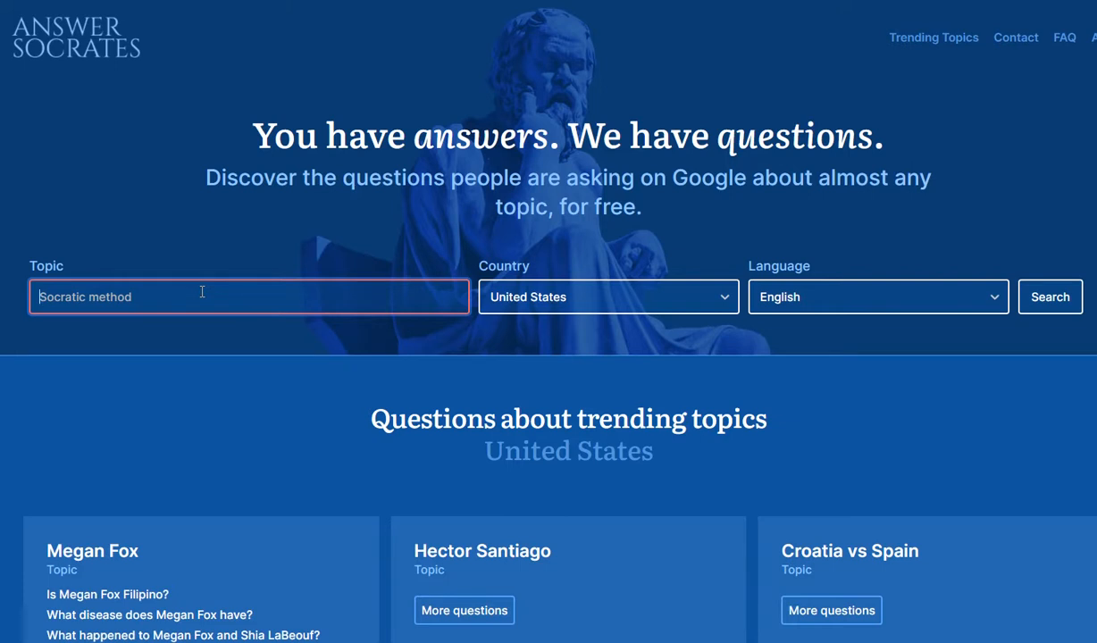
{"action": "type", "text": "blender"}
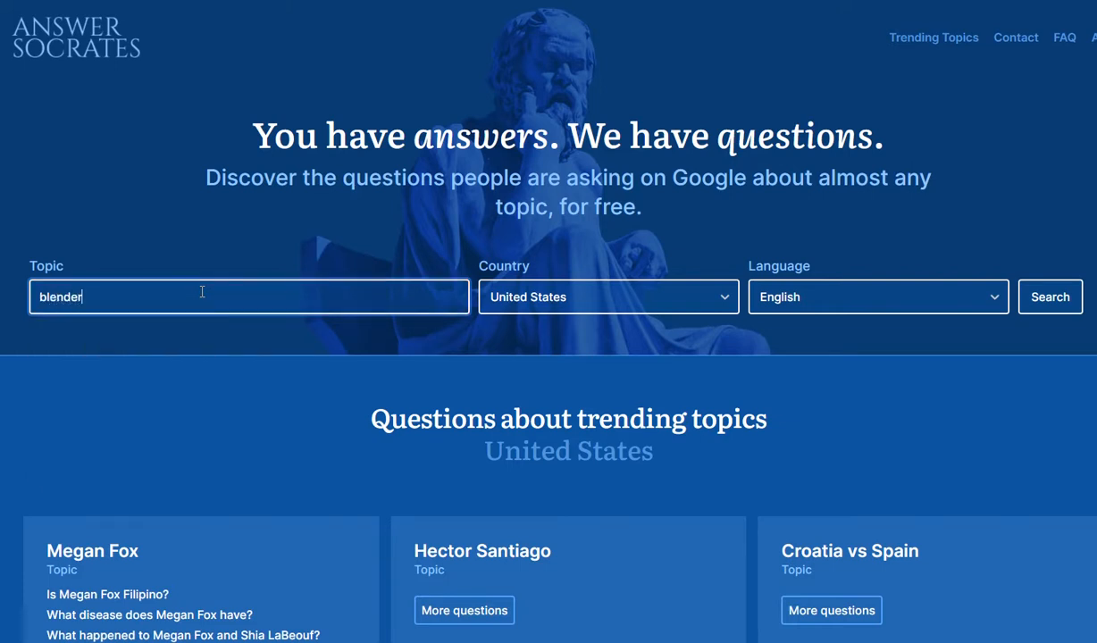
{"action": "type", "text": "s"}
{"action": "key", "text": "BackSpace"}
{"action": "key", "text": "BackSpace"}
{"action": "key", "text": "BackSpace"}
{"action": "key", "text": "BackSpace"}
{"action": "key", "text": "BackSpace"}
{"action": "key", "text": "BackSpace"}
{"action": "key", "text": "BackSpace"}
{"action": "key", "text": "BackSpace"}
Search for questions about "food blenders", keeping United States as the country and English as the language.
{"action": "type", "text": "food blenders"}
{"action": "left_click", "coordinate": [587, 308]}
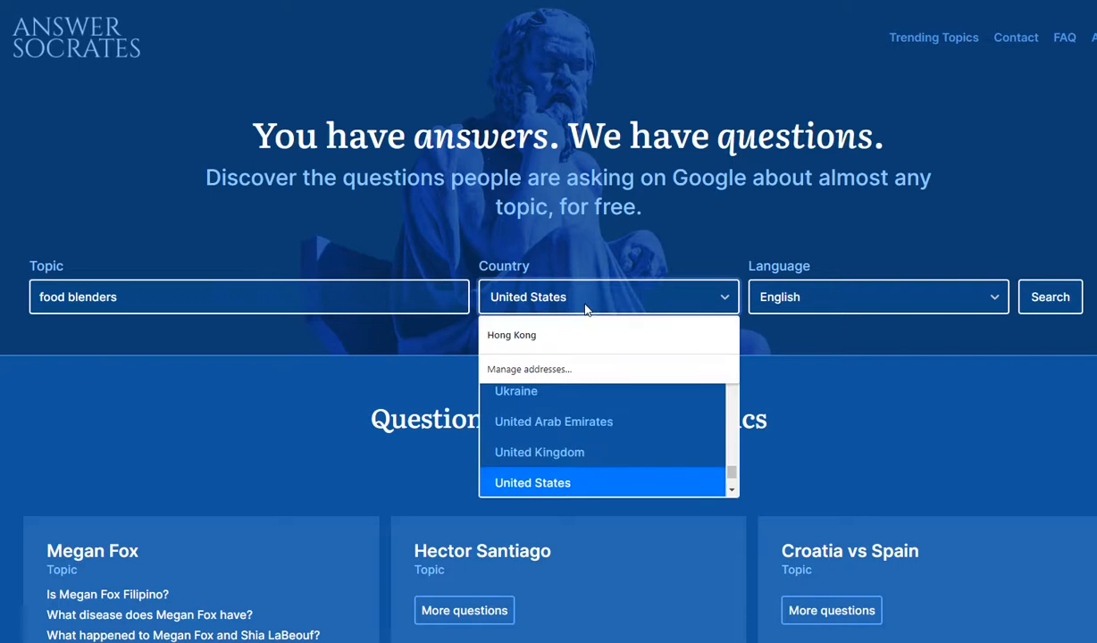
{"action": "left_click", "coordinate": [586, 306]}
{"action": "left_click", "coordinate": [595, 260]}
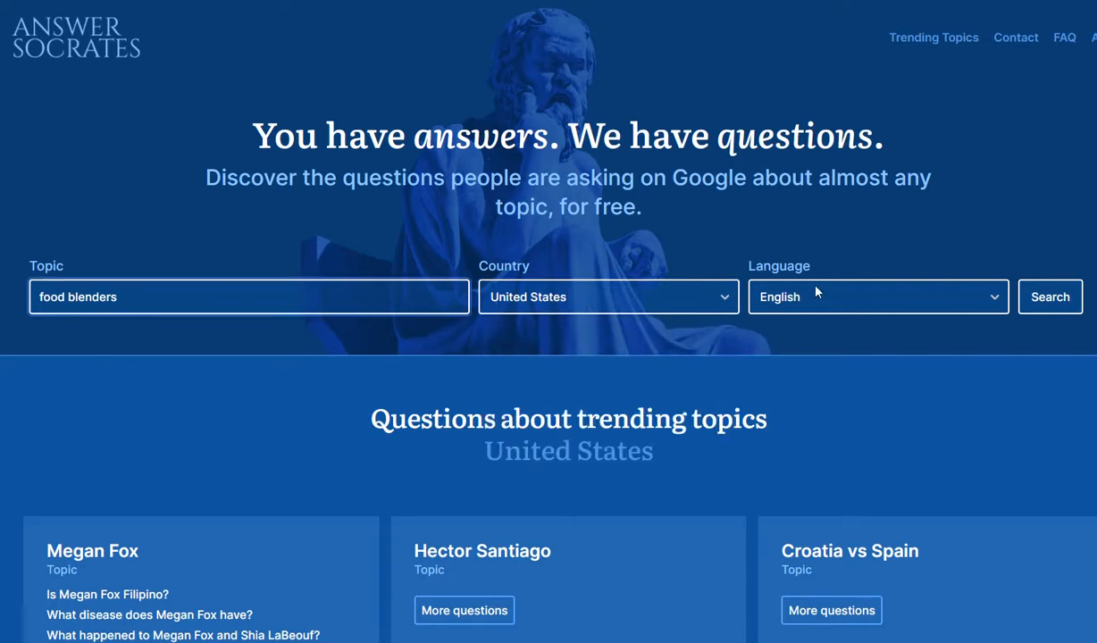
{"action": "left_click", "coordinate": [1048, 296]}
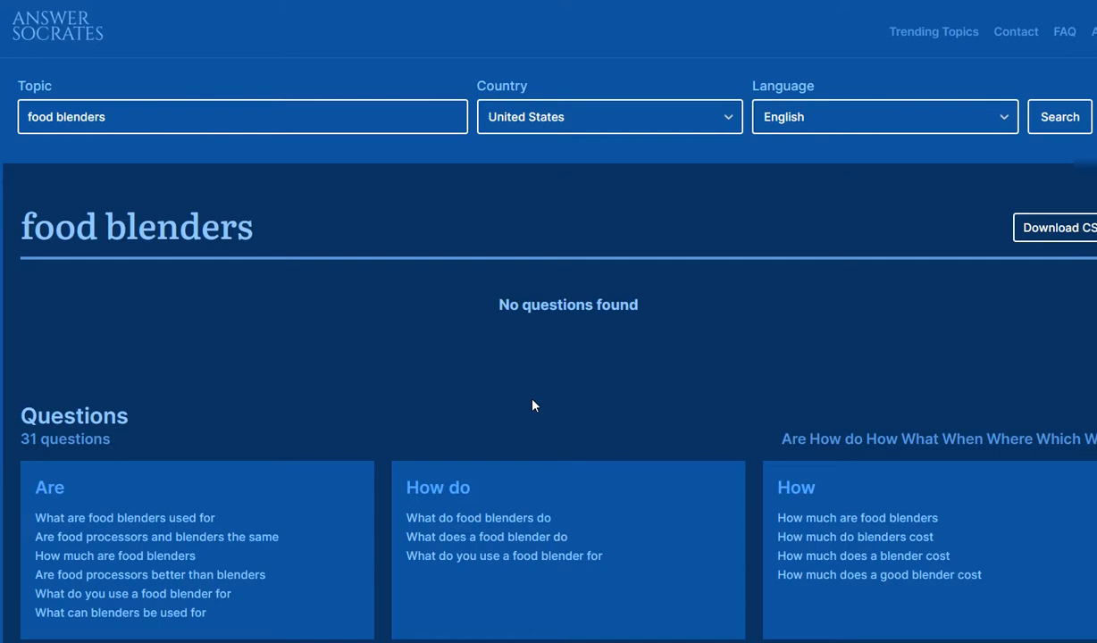
Review the food blender results across the questions, prepositions, comparisons, letters and query groups.
{"action": "scroll", "coordinate": [475, 436], "scroll_direction": "down", "scroll_amount": 5}
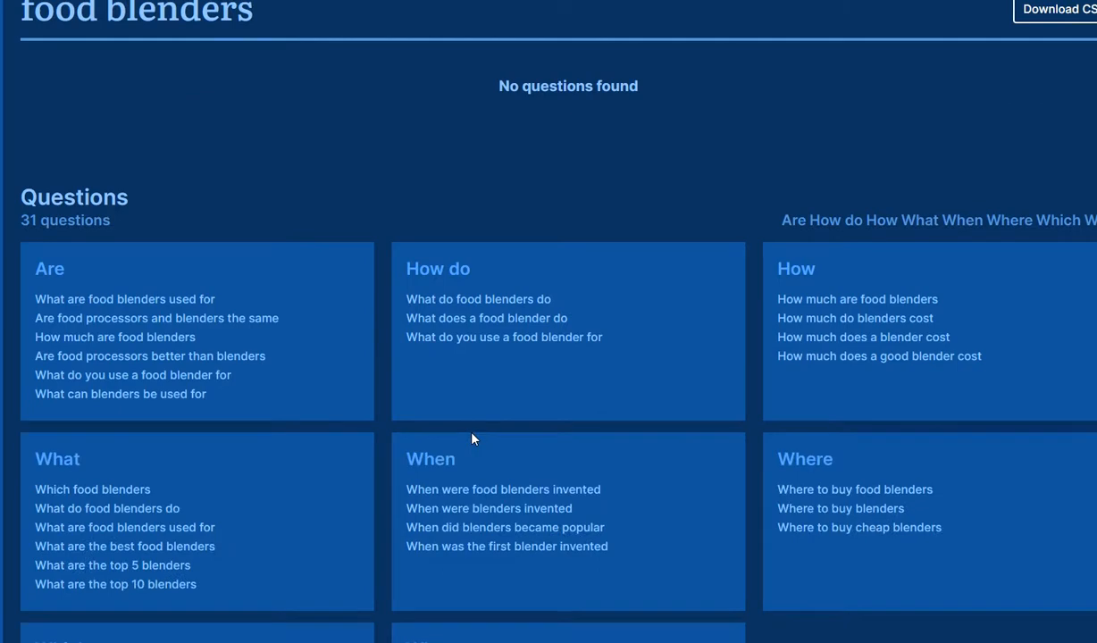
{"action": "scroll", "coordinate": [625, 311], "scroll_direction": "down", "scroll_amount": 1}
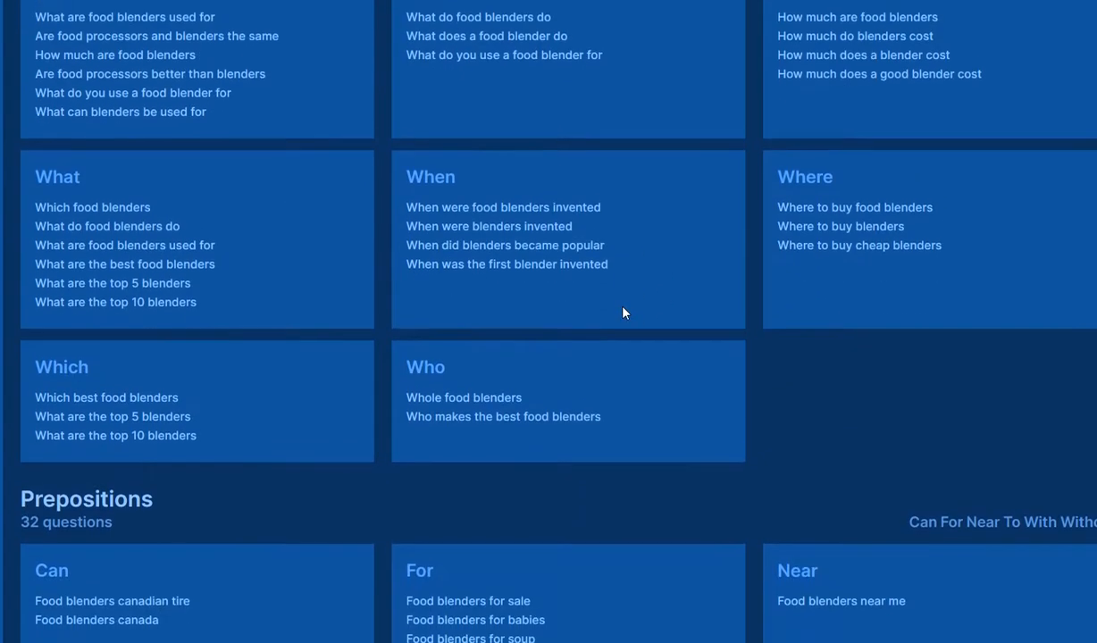
{"action": "scroll", "coordinate": [621, 322], "scroll_direction": "down", "scroll_amount": 6}
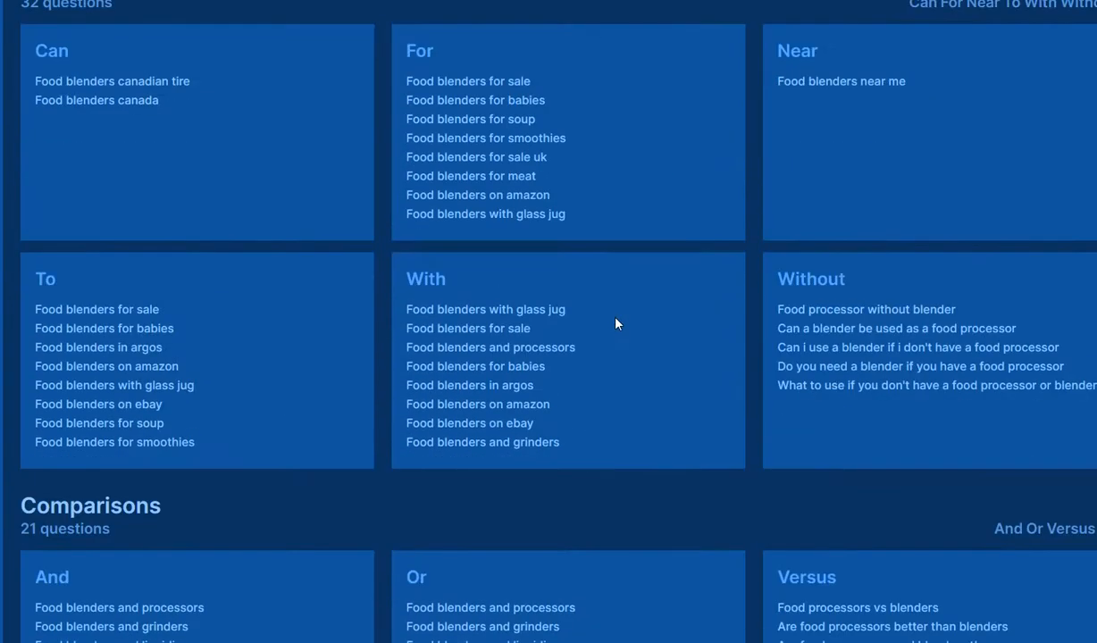
{"action": "scroll", "coordinate": [615, 322], "scroll_direction": "down", "scroll_amount": 3}
{"action": "scroll", "coordinate": [613, 323], "scroll_direction": "down", "scroll_amount": 10}
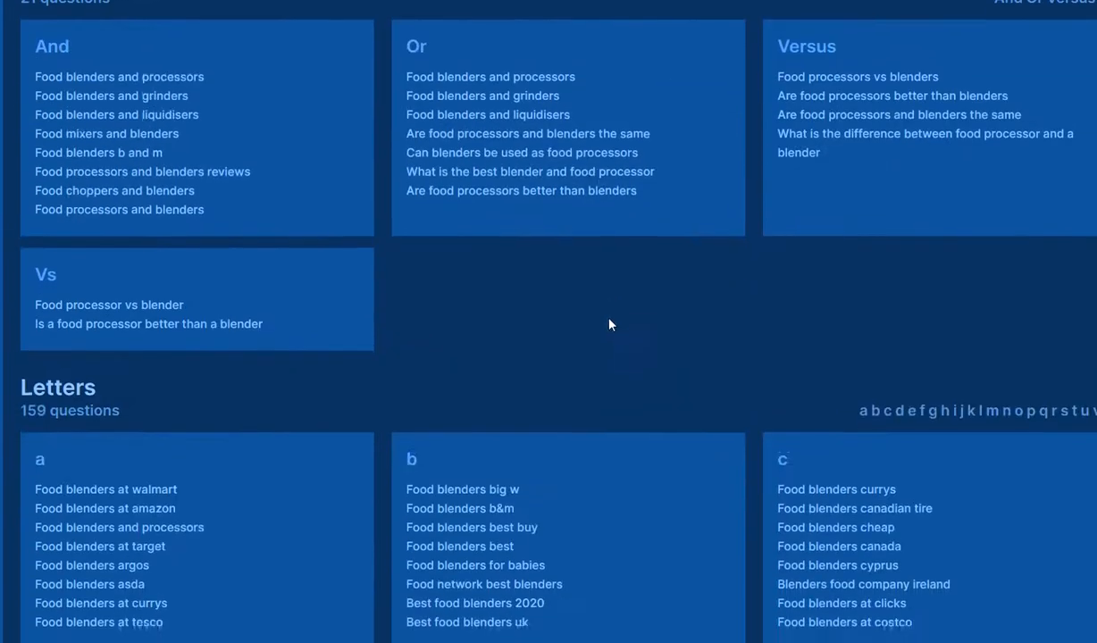
{"action": "scroll", "coordinate": [606, 327], "scroll_direction": "down", "scroll_amount": 11}
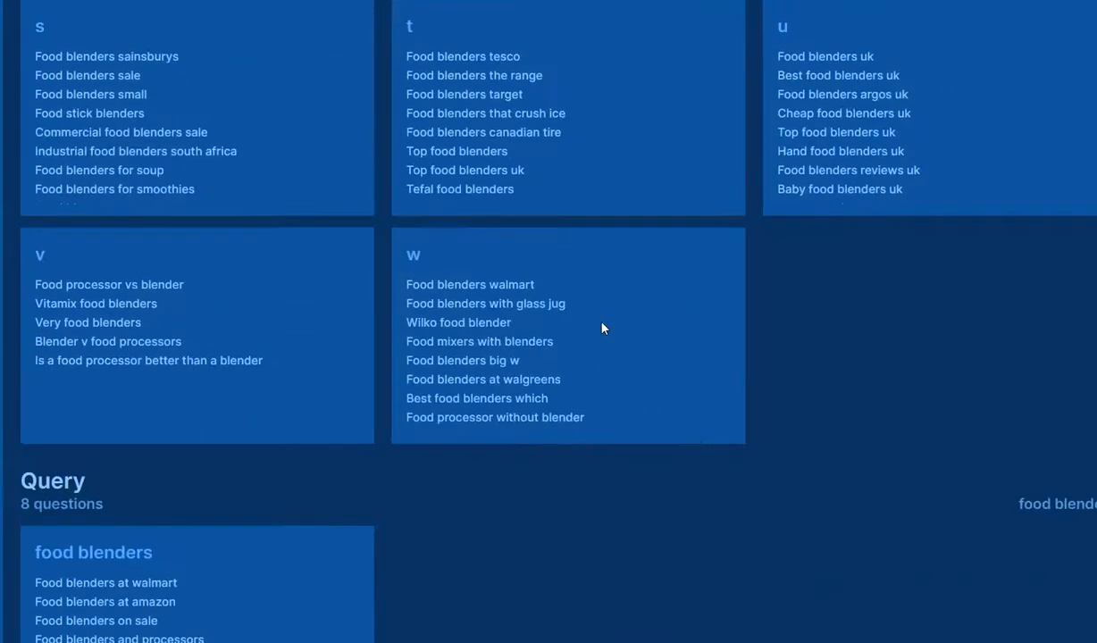
{"action": "scroll", "coordinate": [604, 349], "scroll_direction": "up", "scroll_amount": 20}
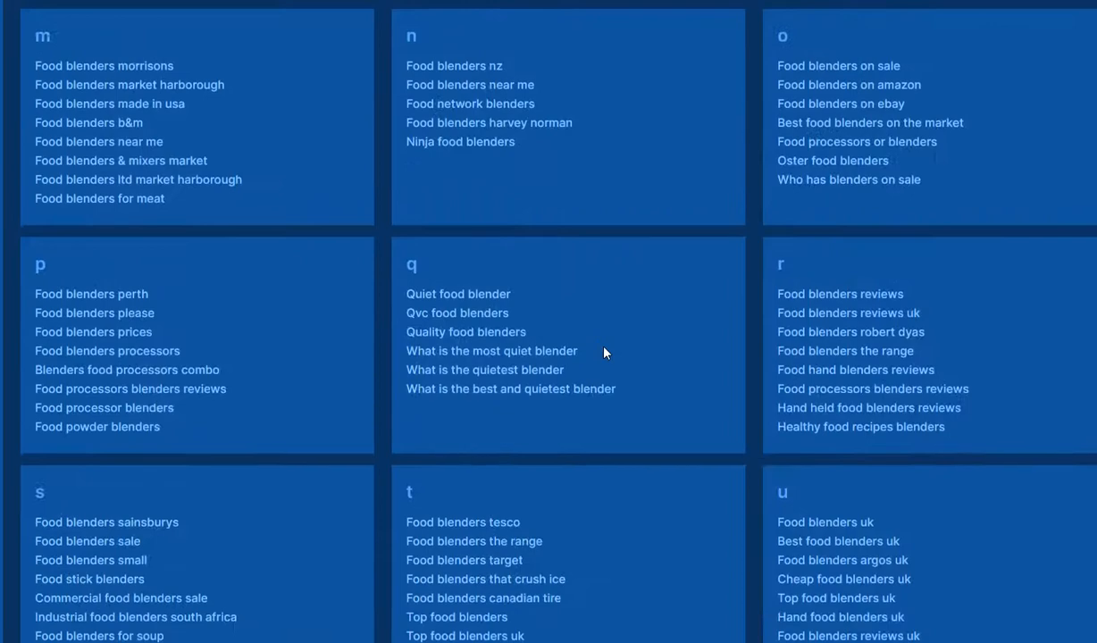
{"action": "scroll", "coordinate": [601, 345], "scroll_direction": "up", "scroll_amount": 10}
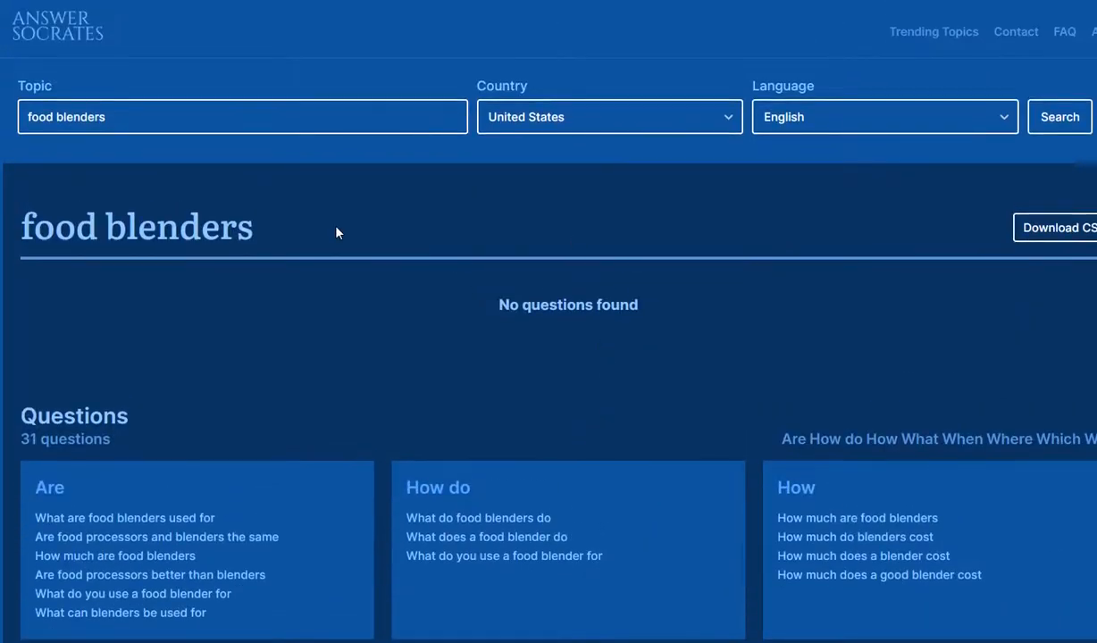
{"action": "scroll", "coordinate": [789, 243], "scroll_direction": "down", "scroll_amount": 5}
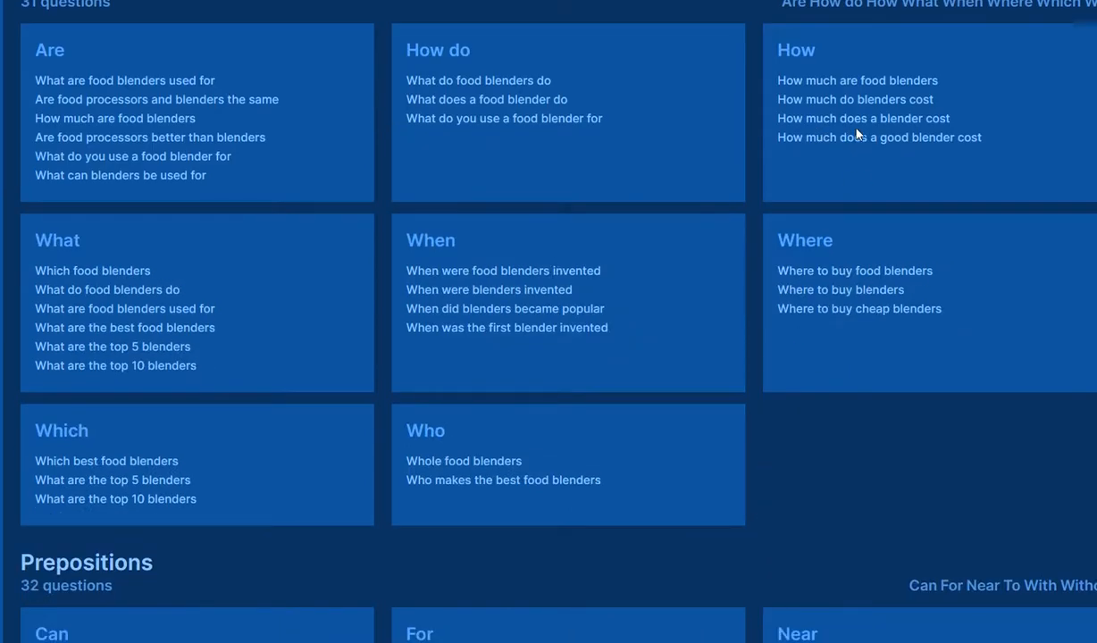
{"action": "scroll", "coordinate": [919, 119], "scroll_direction": "up", "scroll_amount": 4}
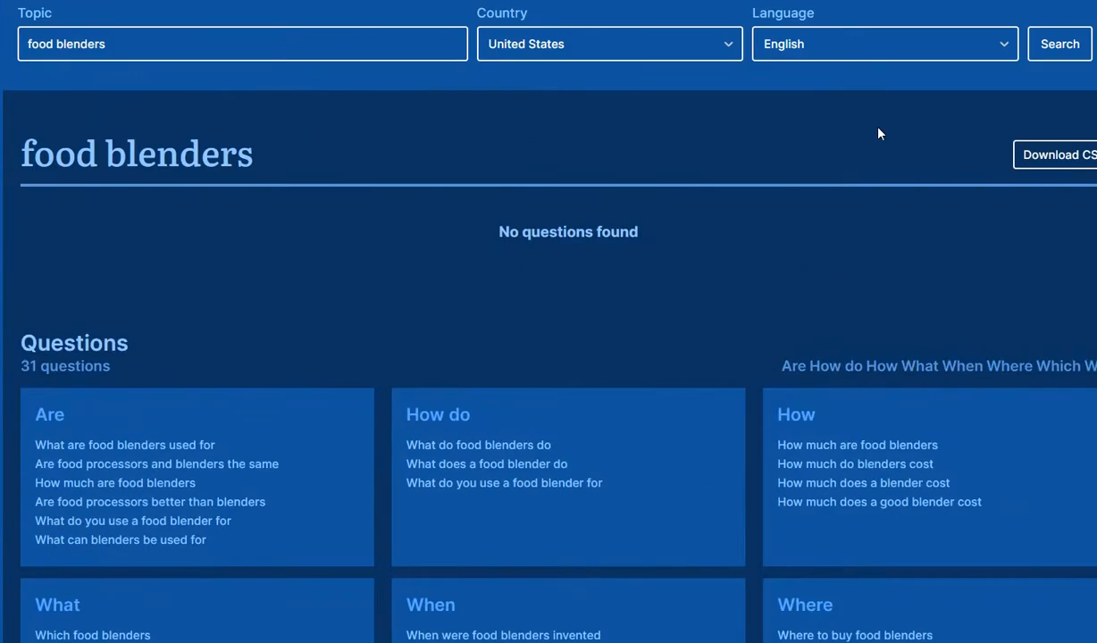
{"action": "scroll", "coordinate": [877, 133], "scroll_direction": "down", "scroll_amount": 3}
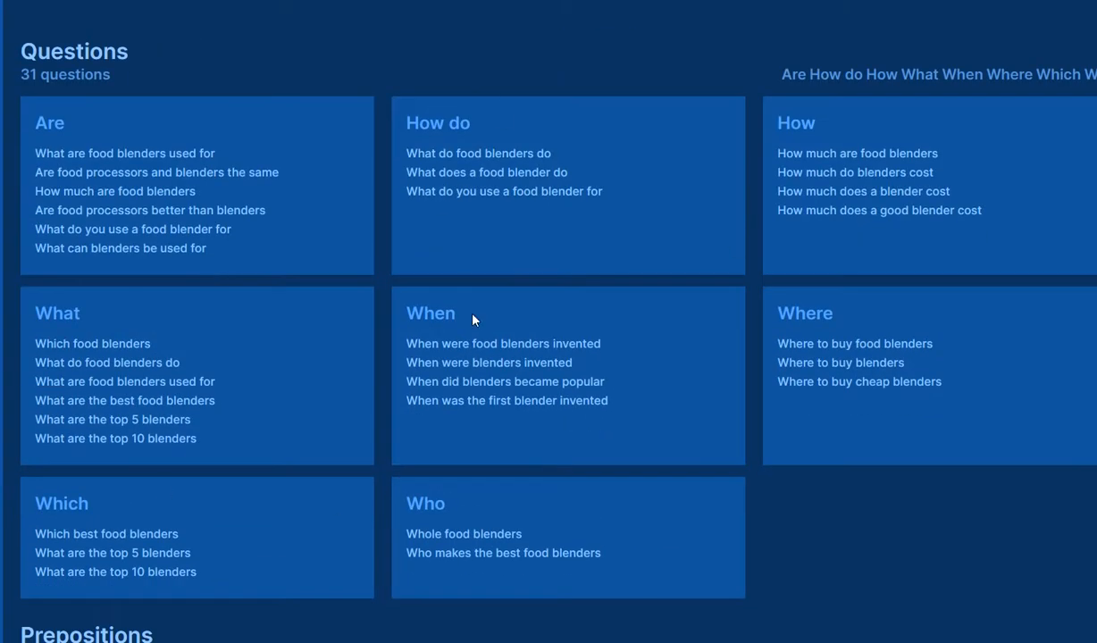
{"action": "scroll", "coordinate": [467, 363], "scroll_direction": "up", "scroll_amount": 4}
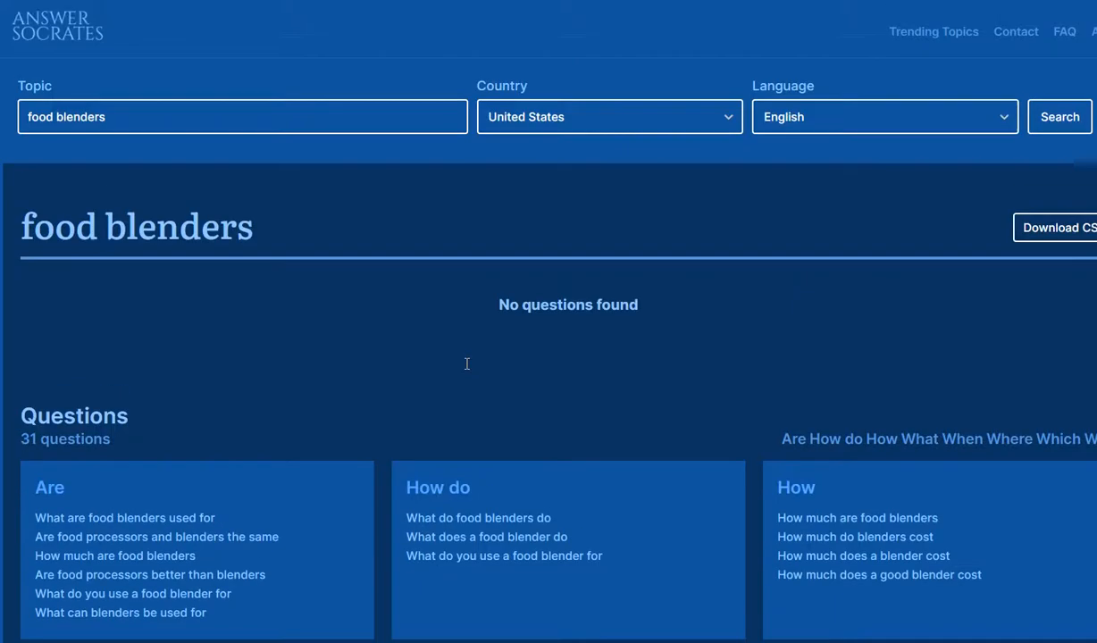
Download the food blender questions as a CSV without subscribing to the newsletter, and open the downloaded file.
{"action": "left_click", "coordinate": [1062, 230]}
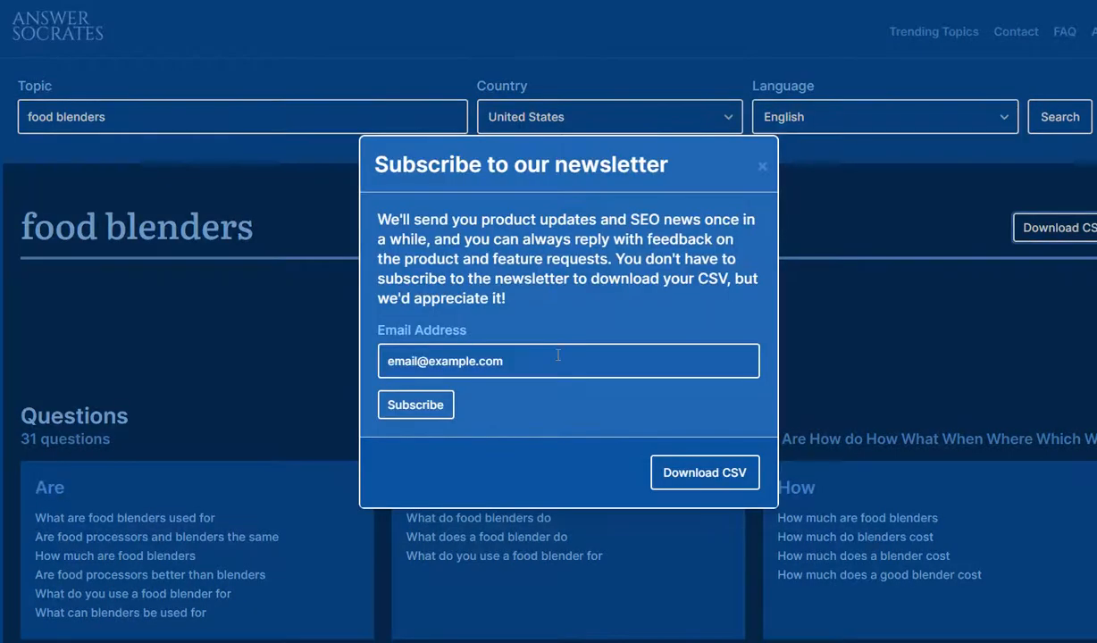
{"action": "left_click", "coordinate": [696, 479]}
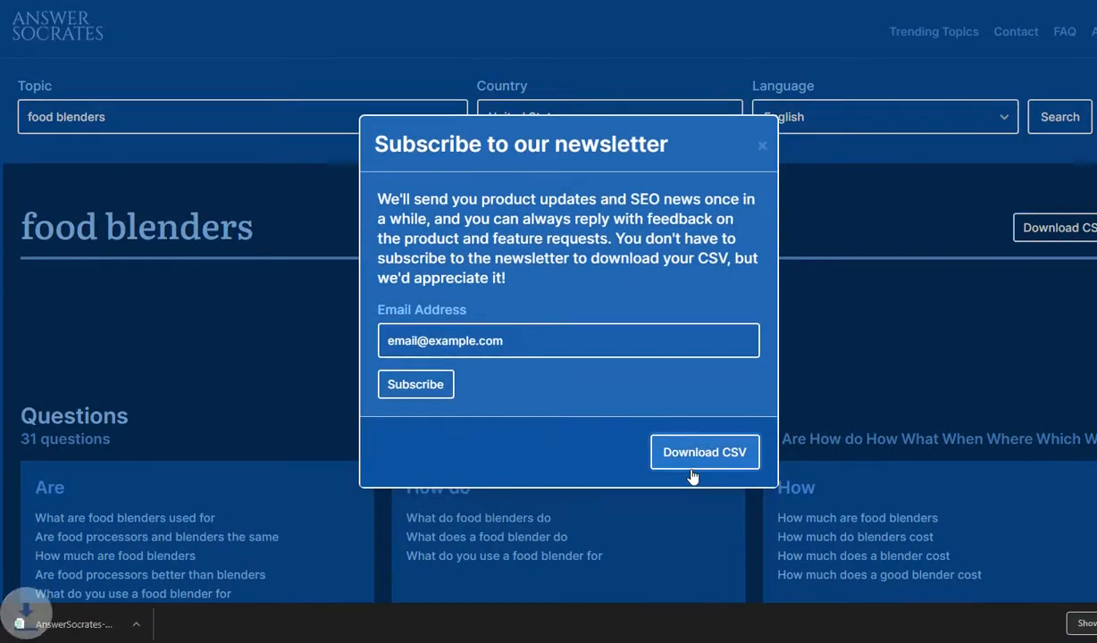
{"action": "left_click", "coordinate": [70, 621]}
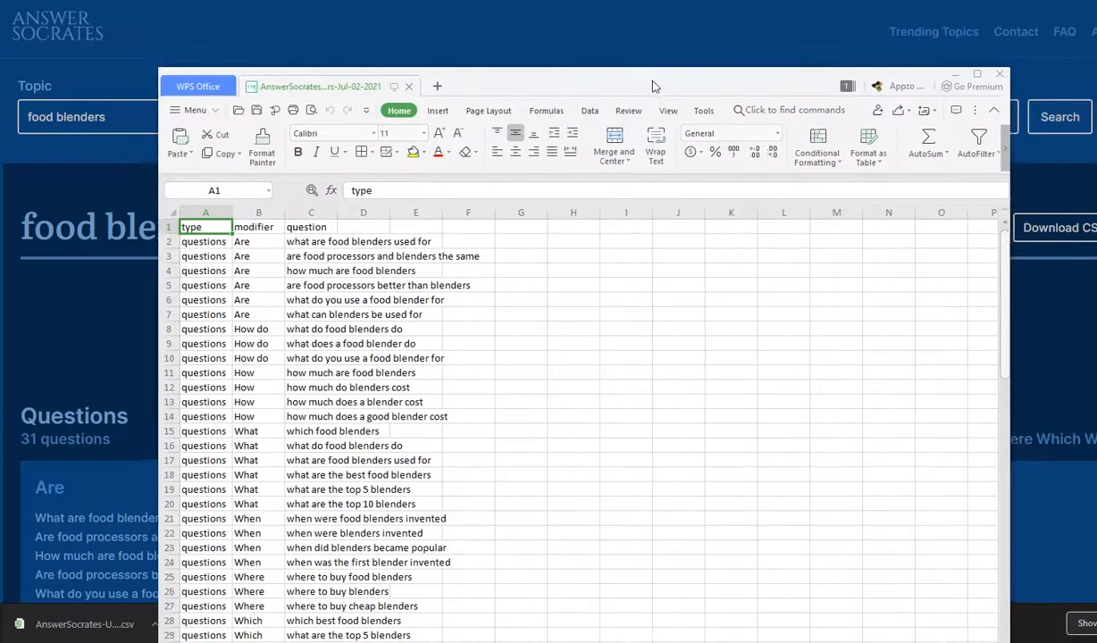
Widen the question column so its text fits and copy all the questions from C2 to C252.
{"action": "left_click_drag", "start_coordinate": [652, 85], "coordinate": [563, 14]}
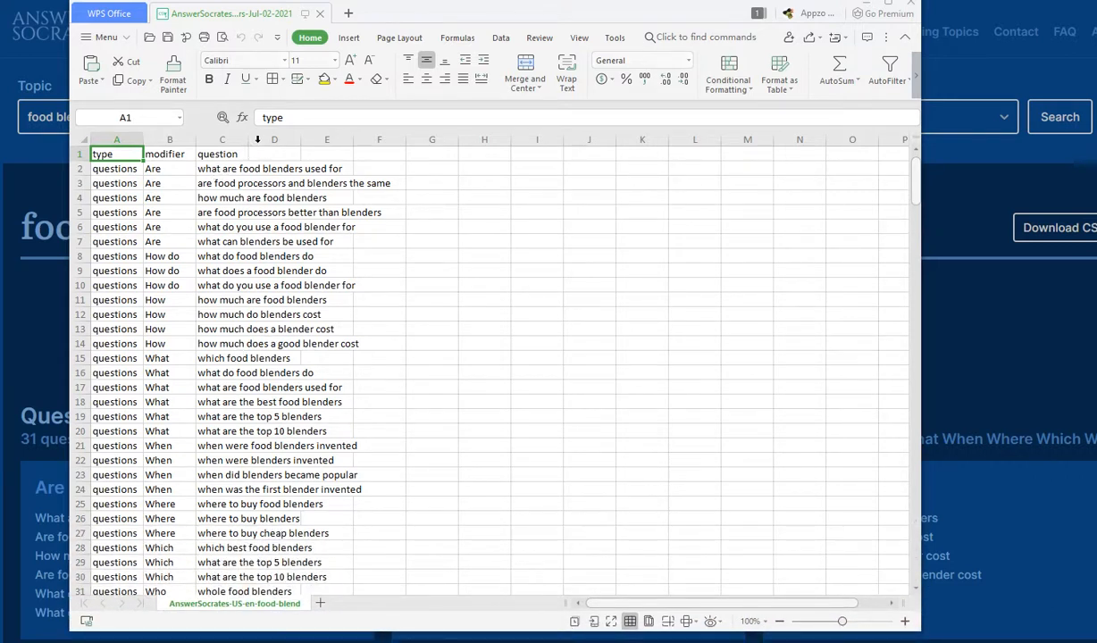
{"action": "left_click_drag", "start_coordinate": [247, 140], "coordinate": [411, 141]}
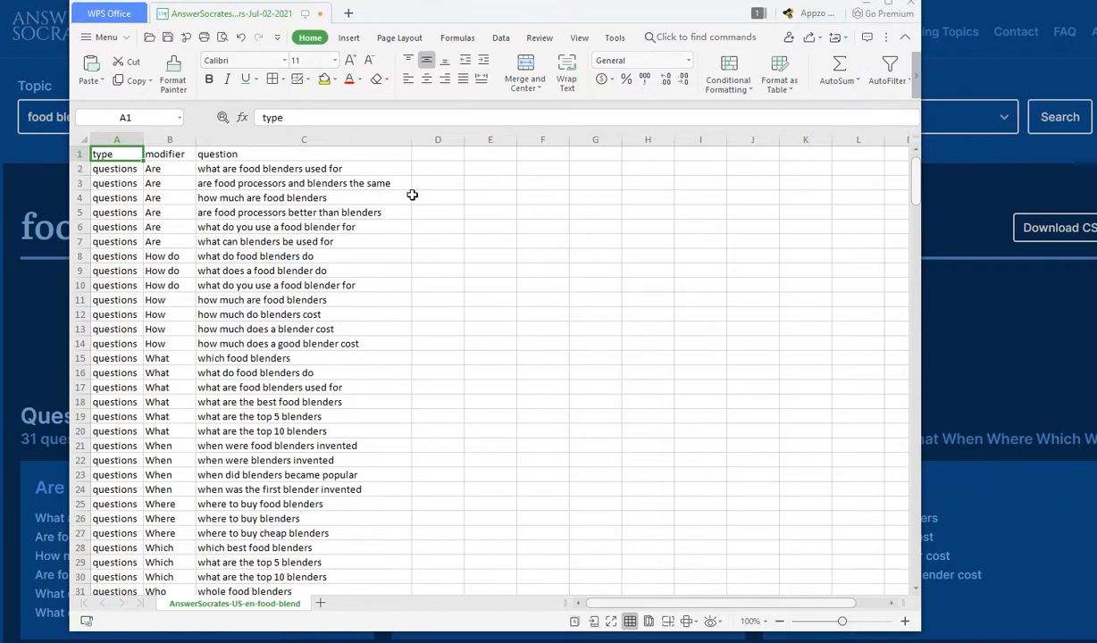
{"action": "left_click_drag", "start_coordinate": [194, 165], "coordinate": [285, 588]}
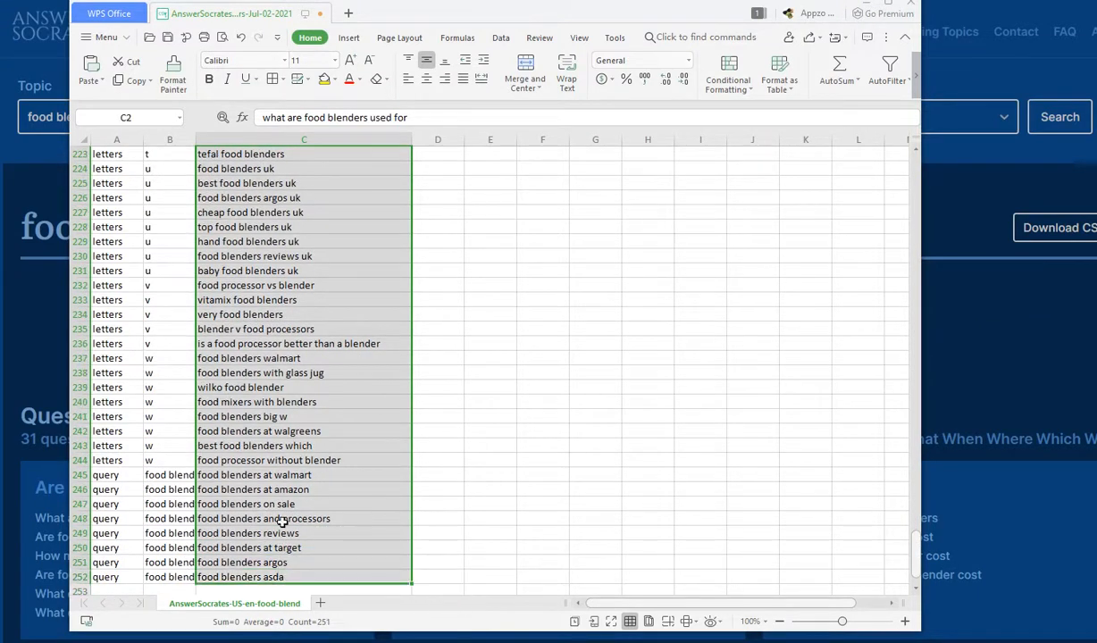
{"action": "right_click", "coordinate": [257, 356]}
{"action": "left_click", "coordinate": [295, 384]}
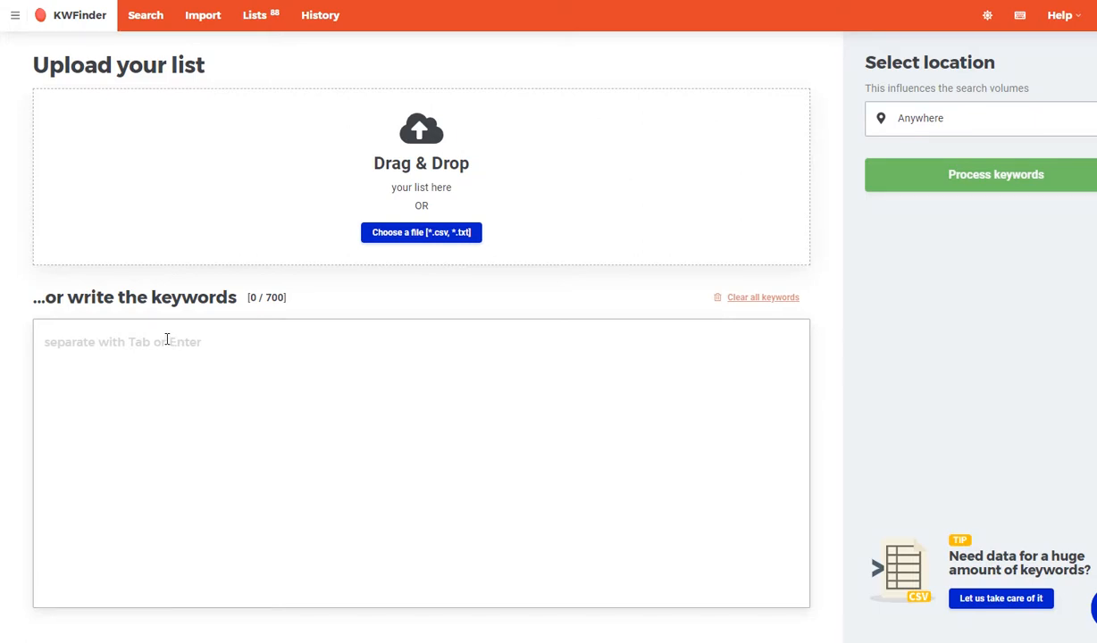
Switch to KWFinder's keyword import, paste the copied questions and process them with United States as the location.
{"action": "right_click", "coordinate": [166, 341]}
{"action": "left_click", "coordinate": [215, 456]}
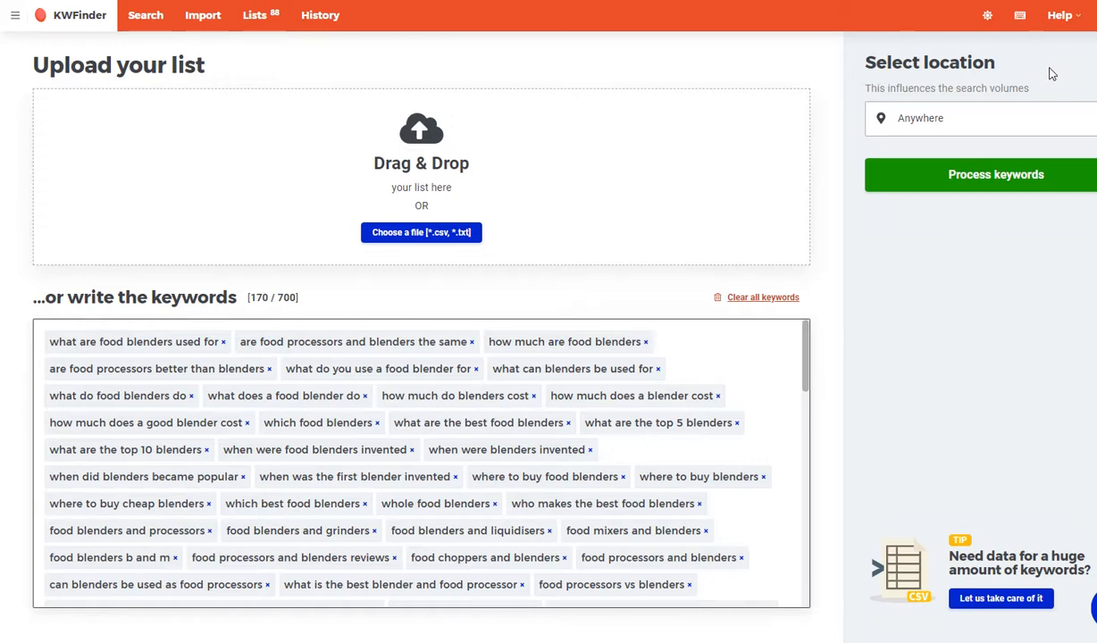
{"action": "left_click", "coordinate": [938, 127]}
{"action": "left_click", "coordinate": [923, 226]}
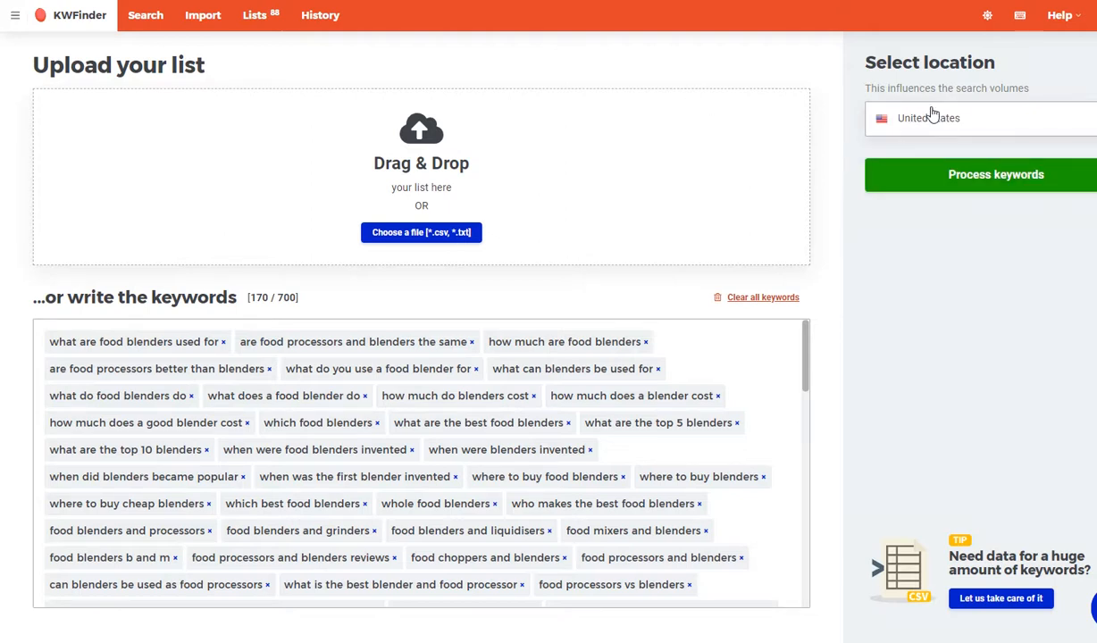
{"action": "left_click", "coordinate": [956, 177]}
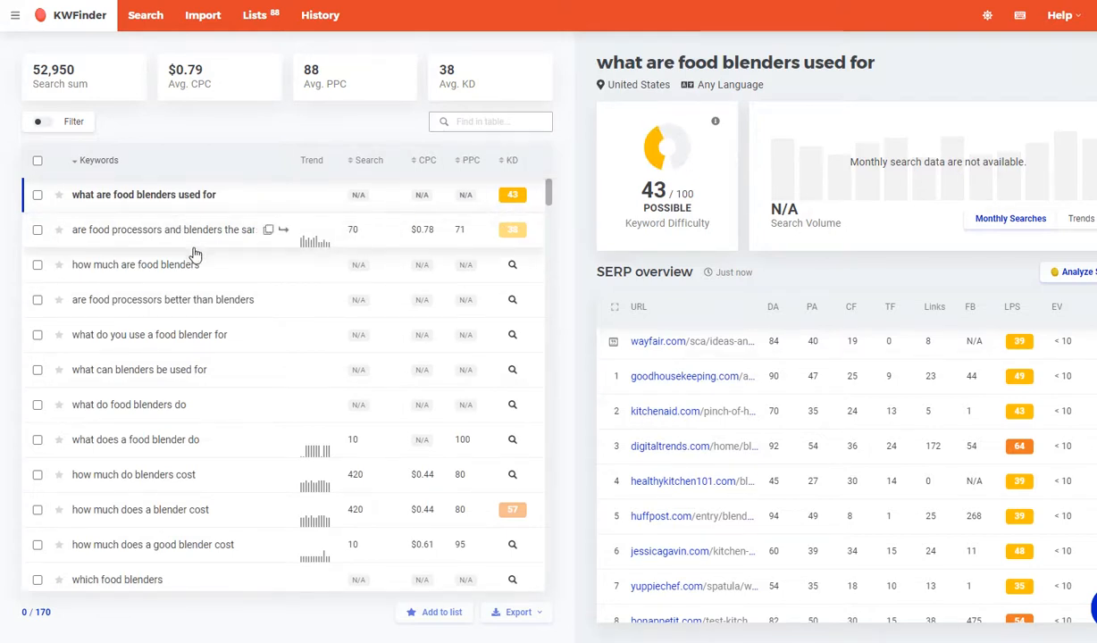
Look through the processed keywords and check the difficulty of "what does a food blender do" and "what can blenders be used for".
{"action": "scroll", "coordinate": [366, 323], "scroll_direction": "down", "scroll_amount": 1}
{"action": "scroll", "coordinate": [365, 324], "scroll_direction": "down", "scroll_amount": 15}
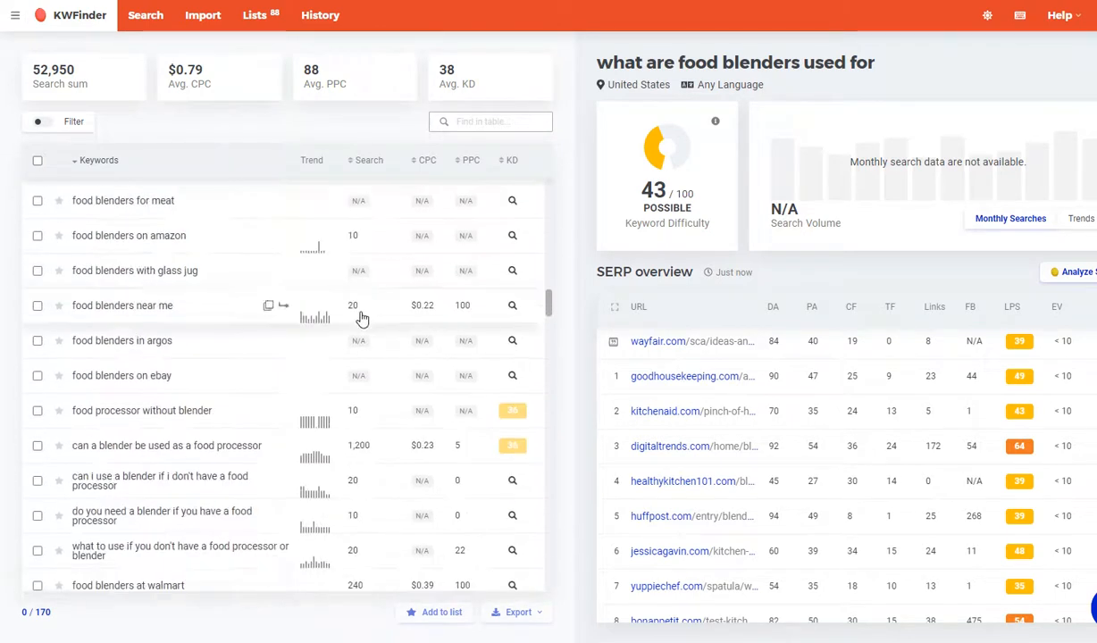
{"action": "scroll", "coordinate": [362, 319], "scroll_direction": "up", "scroll_amount": 8}
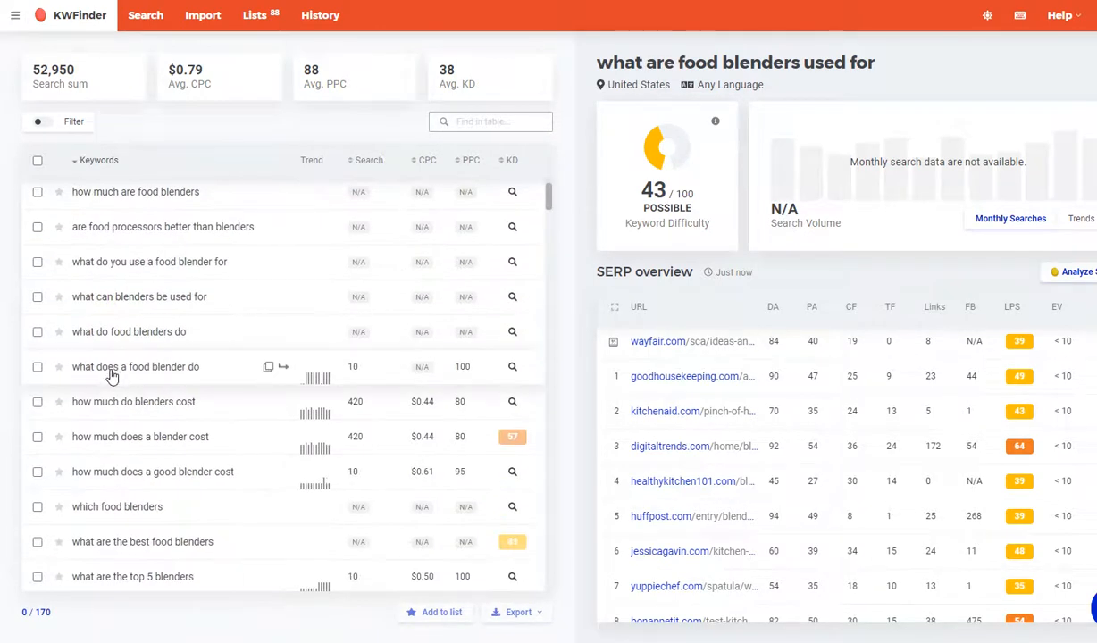
{"action": "left_click", "coordinate": [112, 377]}
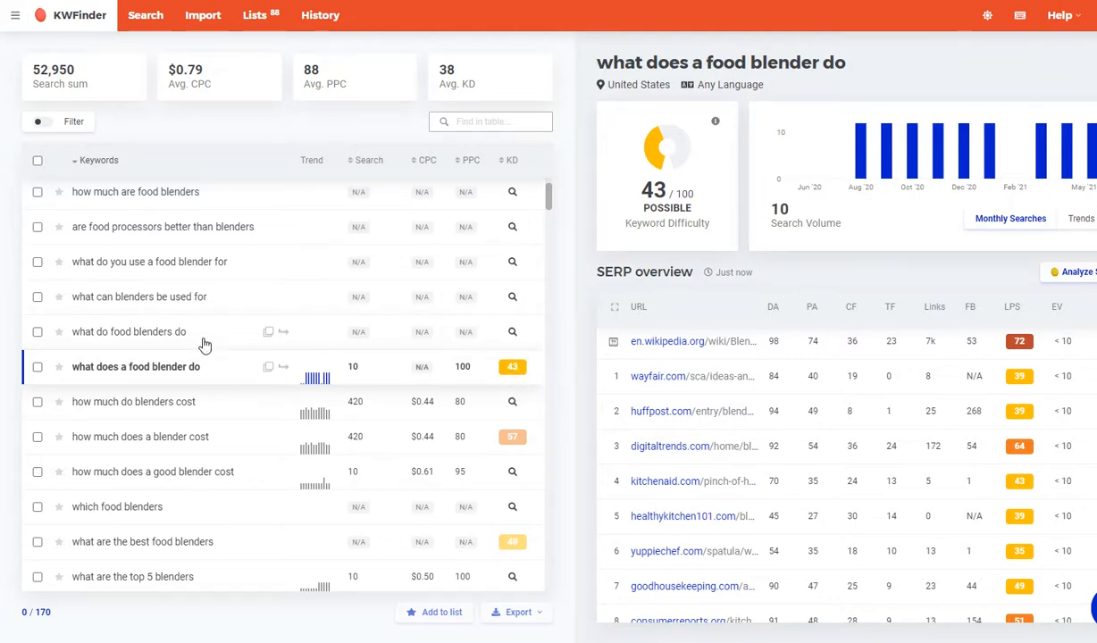
{"action": "left_click", "coordinate": [154, 297]}
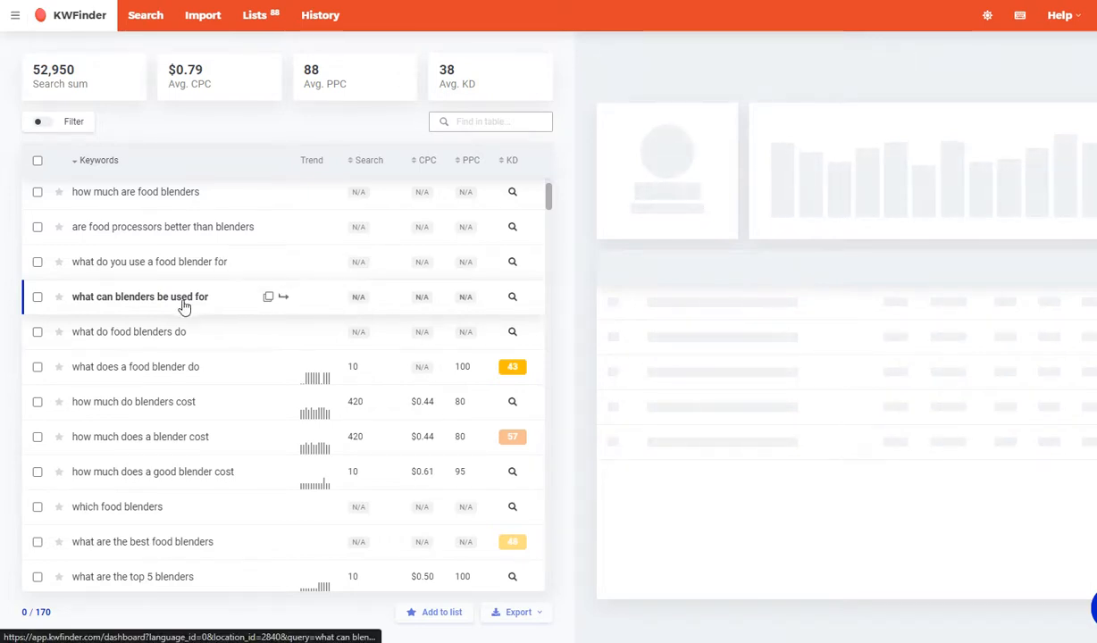
Sort the keywords by keyword difficulty, highest first, and check the difficulty of "what is the best blender and food processor".
{"action": "scroll", "coordinate": [179, 332], "scroll_direction": "down", "scroll_amount": 3}
{"action": "scroll", "coordinate": [177, 332], "scroll_direction": "down", "scroll_amount": 5}
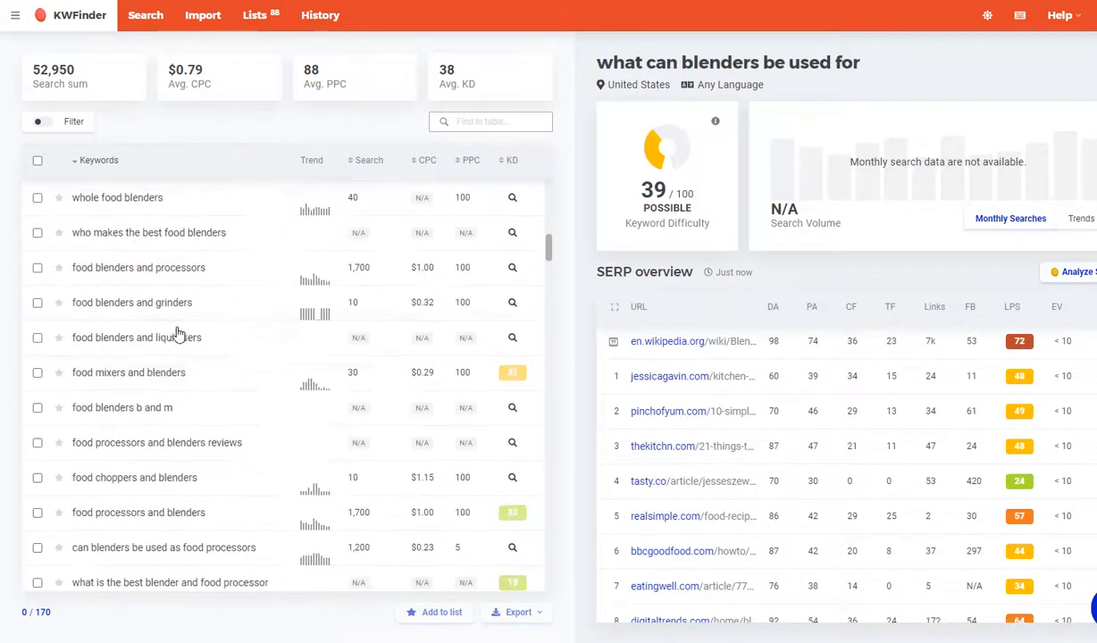
{"action": "left_click", "coordinate": [514, 164]}
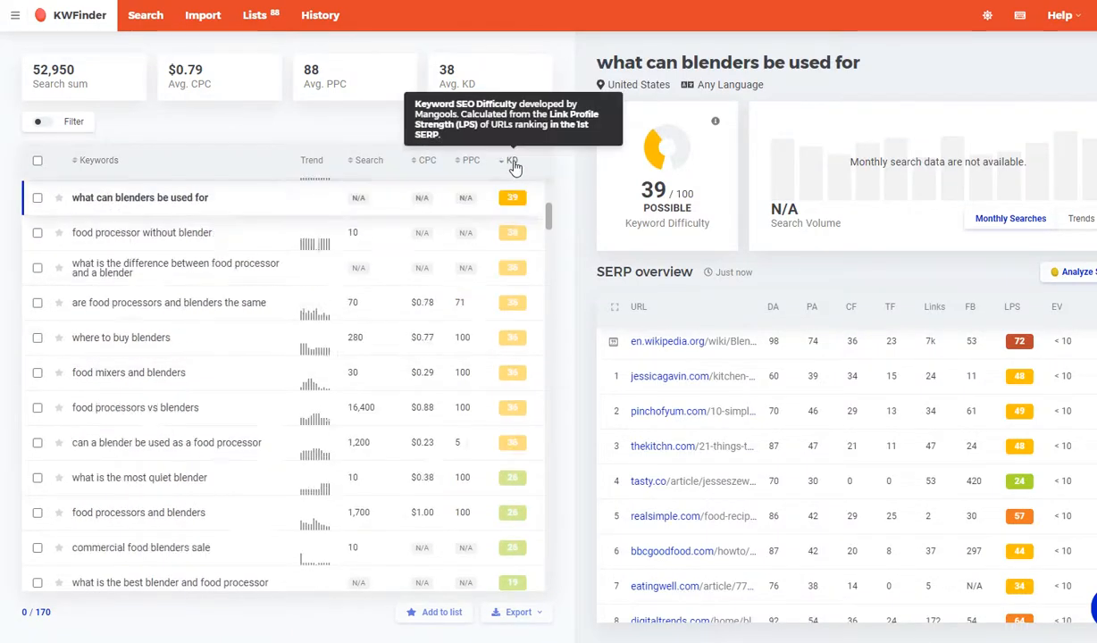
{"action": "scroll", "coordinate": [503, 332], "scroll_direction": "down", "scroll_amount": 2}
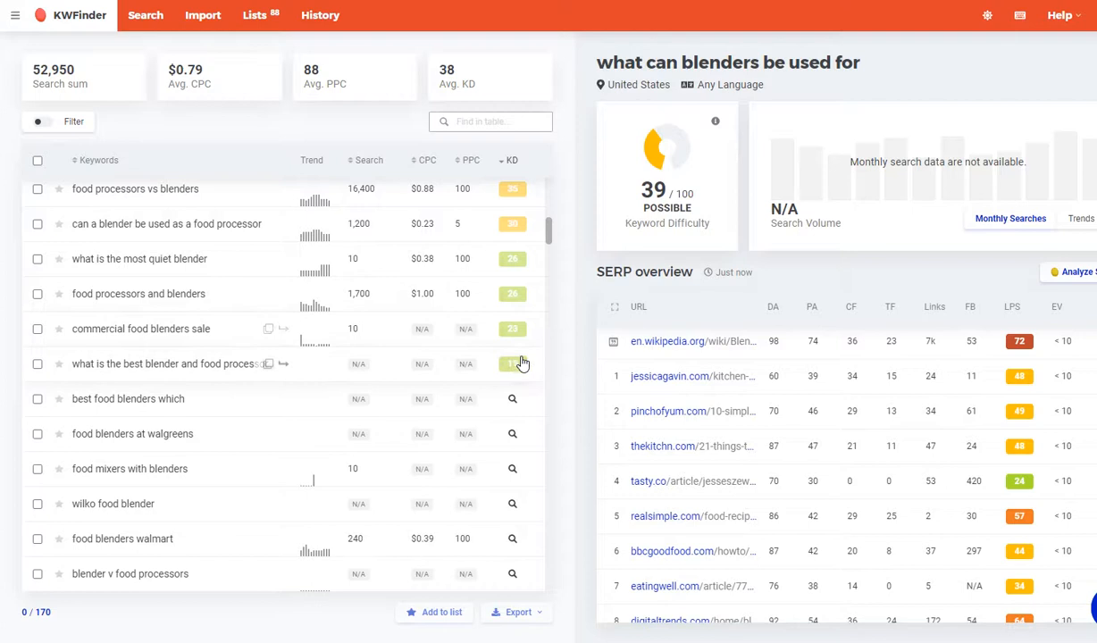
{"action": "left_click", "coordinate": [230, 366]}
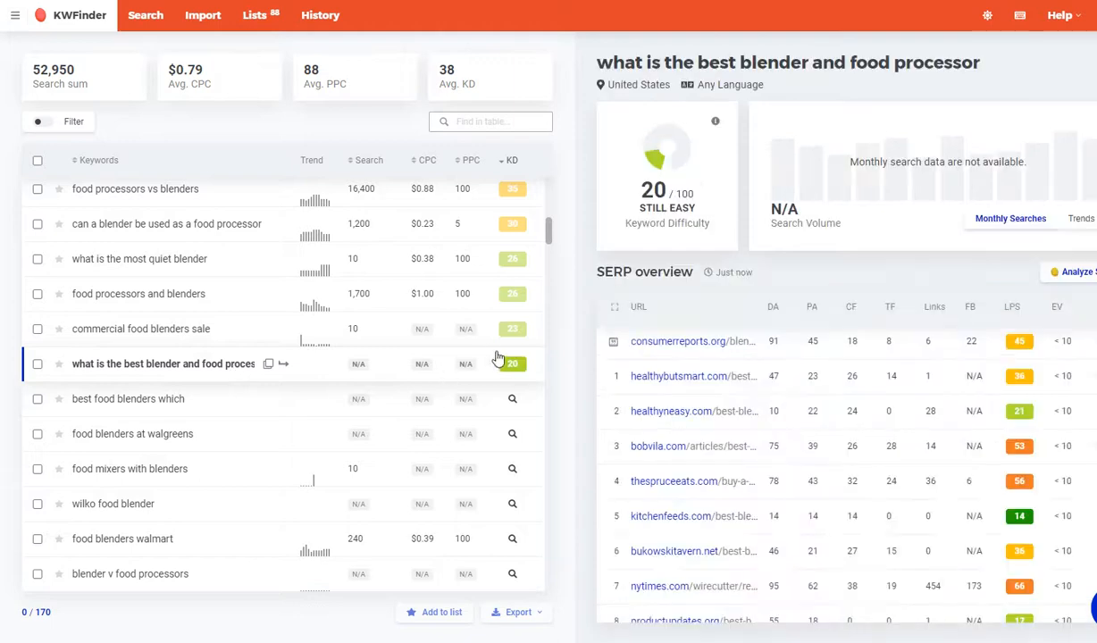
Calculate the keyword difficulty of "best food blenders which", "food mixers with blenders", "food blenders walmart" and "food blenders small".
{"action": "left_click", "coordinate": [158, 403]}
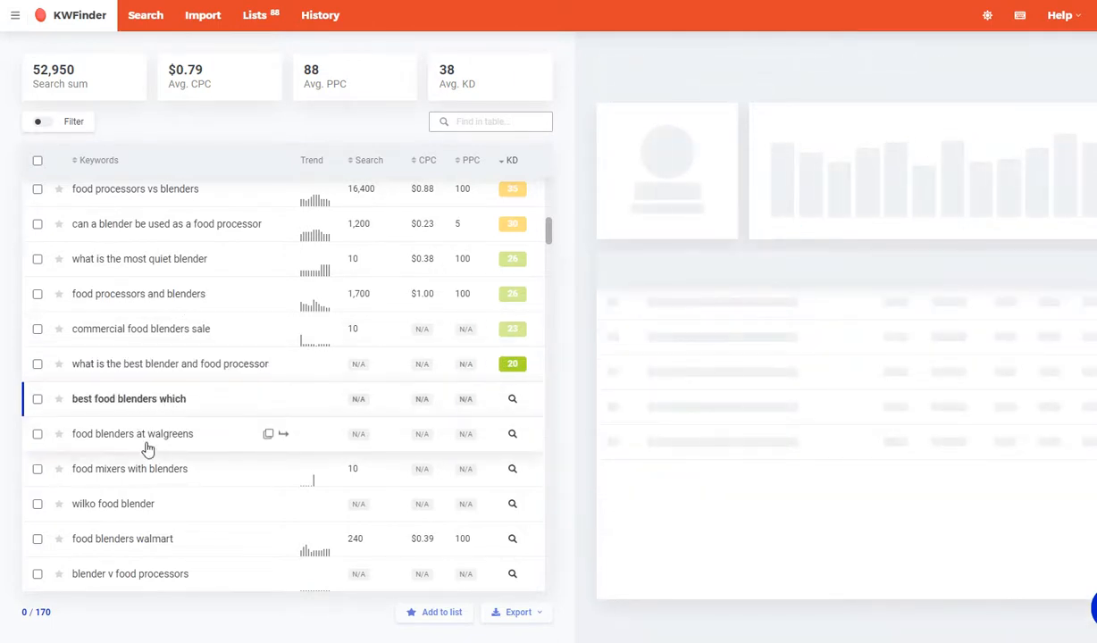
{"action": "left_click", "coordinate": [134, 434]}
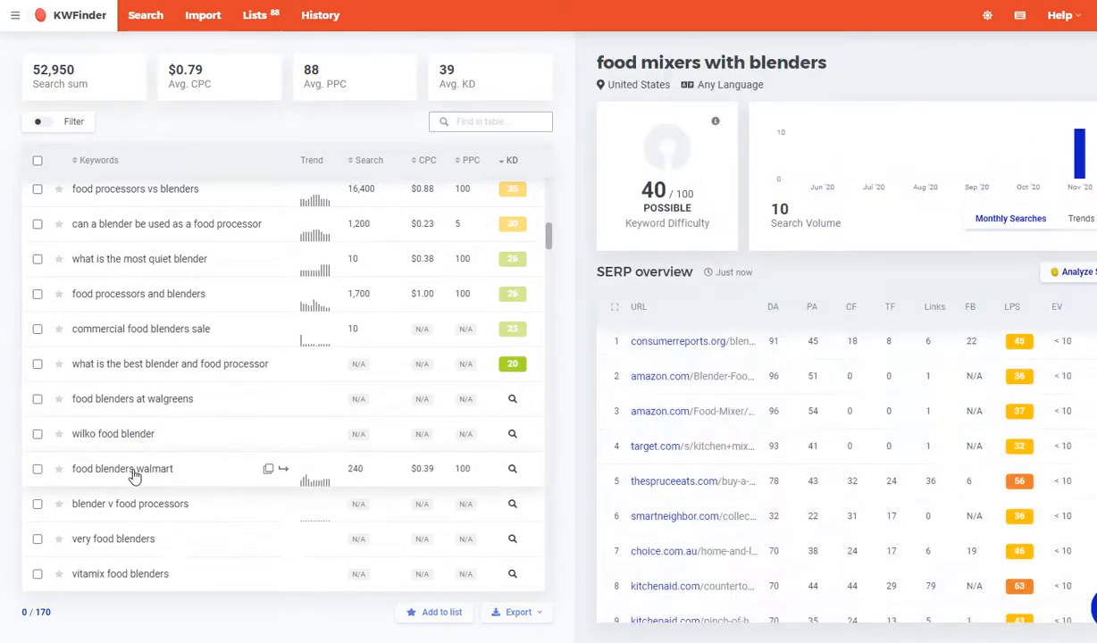
{"action": "left_click", "coordinate": [130, 474]}
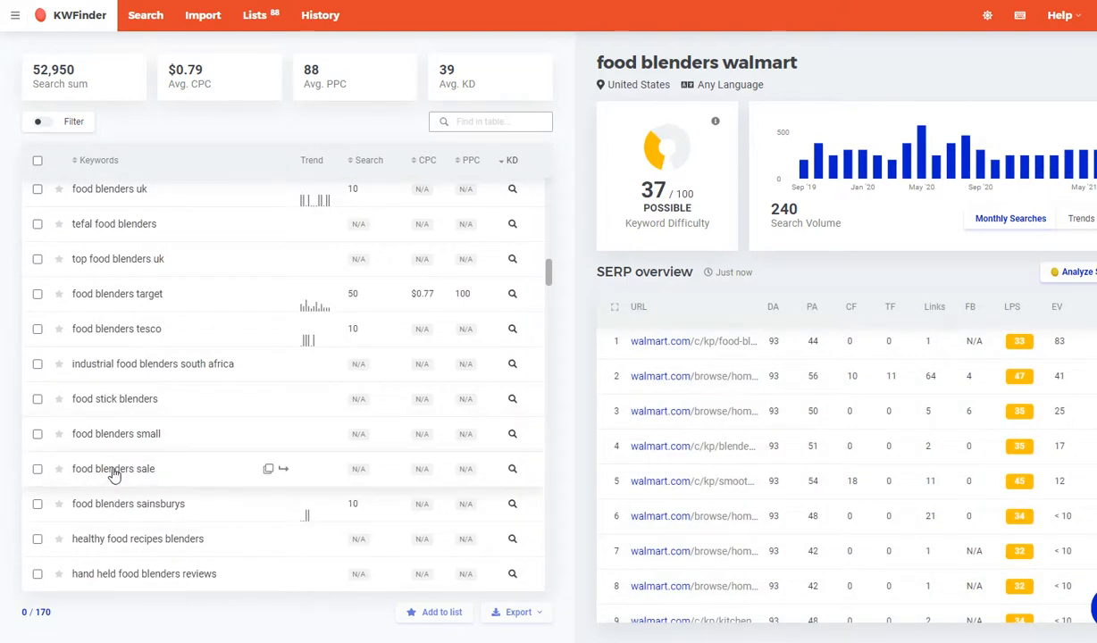
{"action": "left_click", "coordinate": [111, 444]}
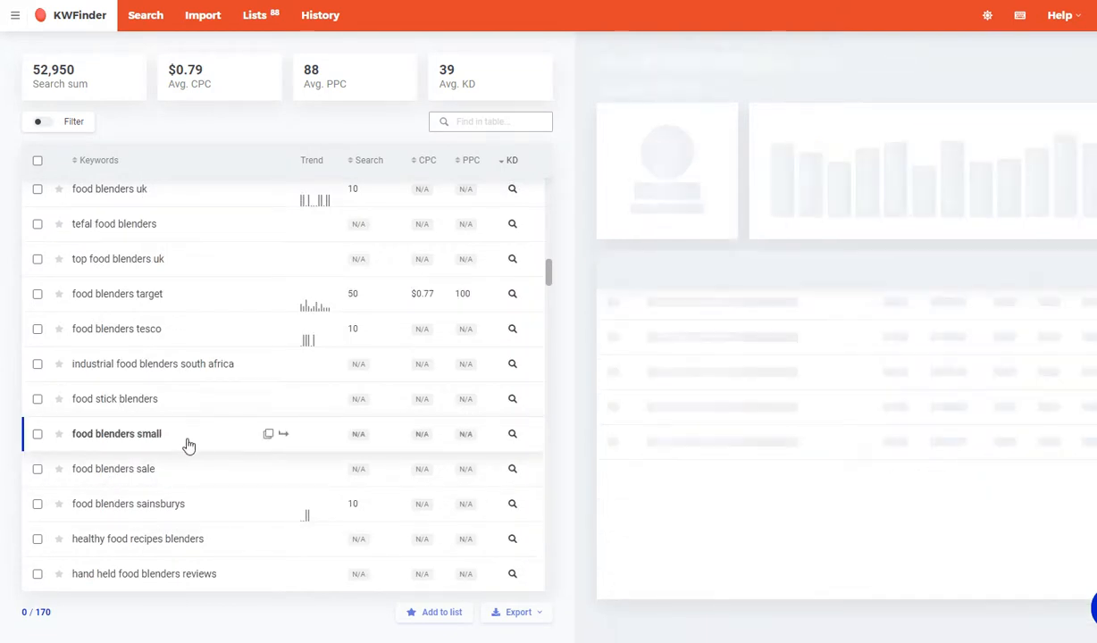
Calculate the keyword difficulty of "what is the best and quietest blender" and "oster food blenders".
{"action": "scroll", "coordinate": [183, 445], "scroll_direction": "down", "scroll_amount": 3}
{"action": "scroll", "coordinate": [174, 438], "scroll_direction": "up", "scroll_amount": 6}
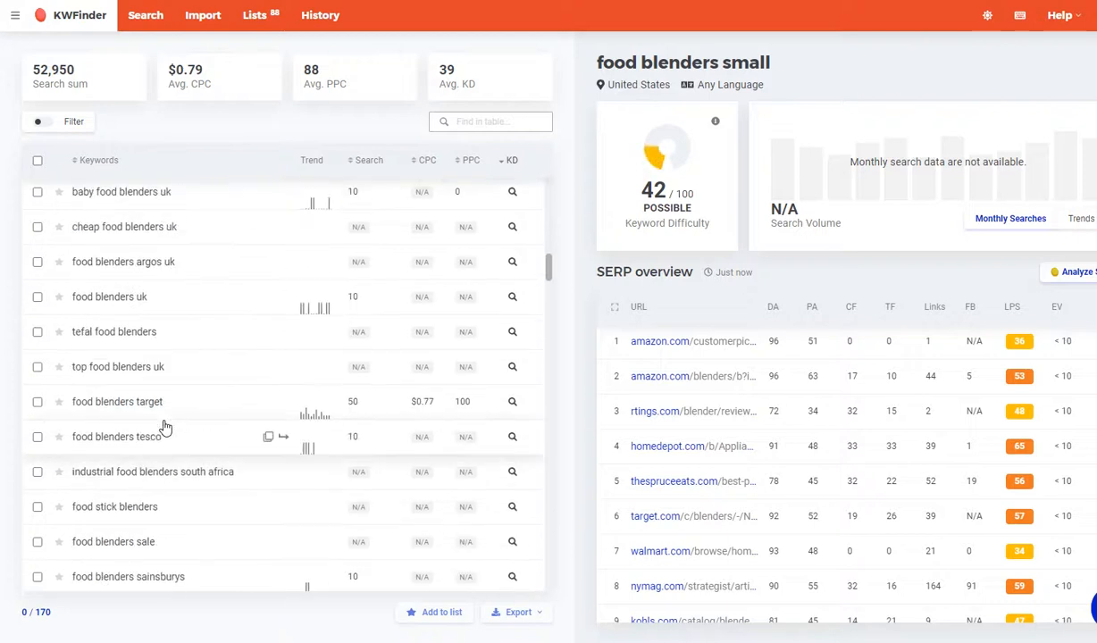
{"action": "scroll", "coordinate": [180, 425], "scroll_direction": "down", "scroll_amount": 6}
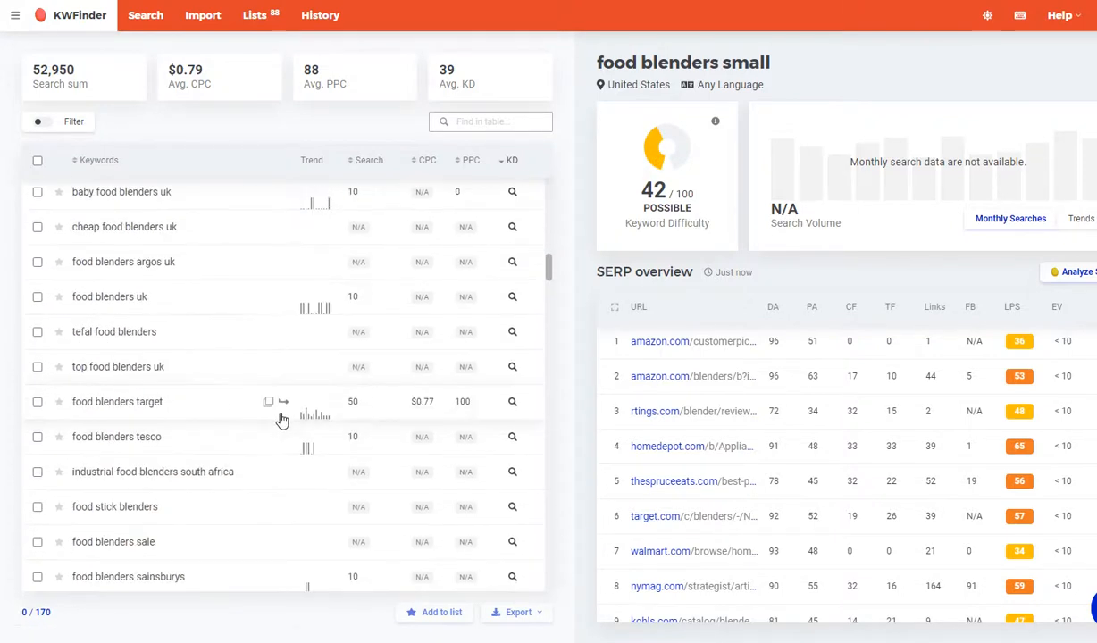
{"action": "scroll", "coordinate": [225, 432], "scroll_direction": "down", "scroll_amount": 2}
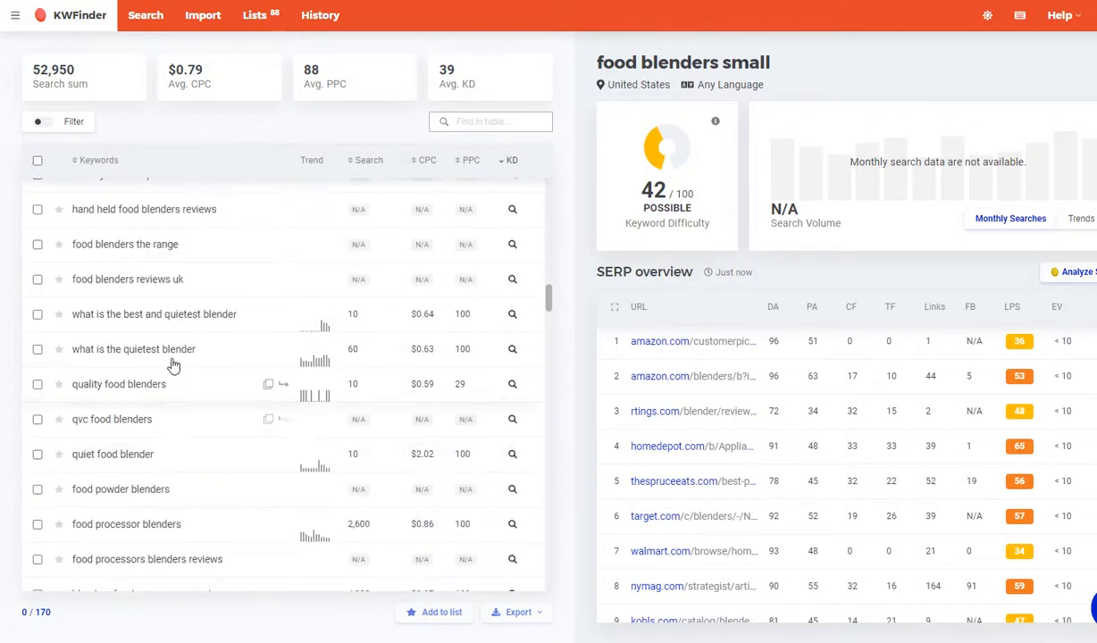
{"action": "left_click", "coordinate": [175, 327]}
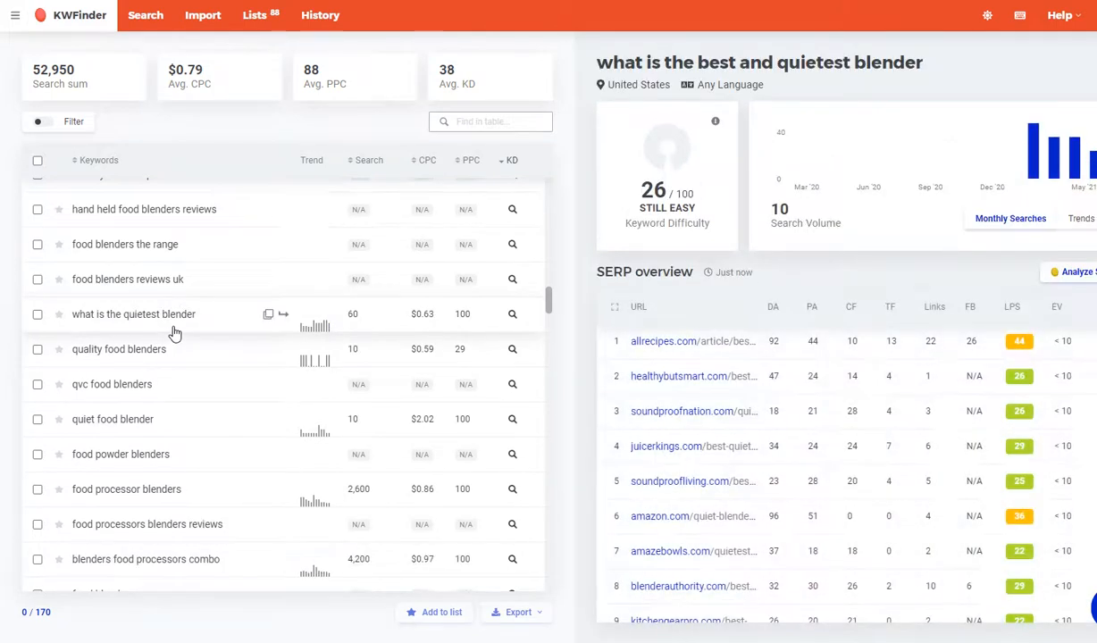
{"action": "scroll", "coordinate": [42, 386], "scroll_direction": "down", "scroll_amount": 2}
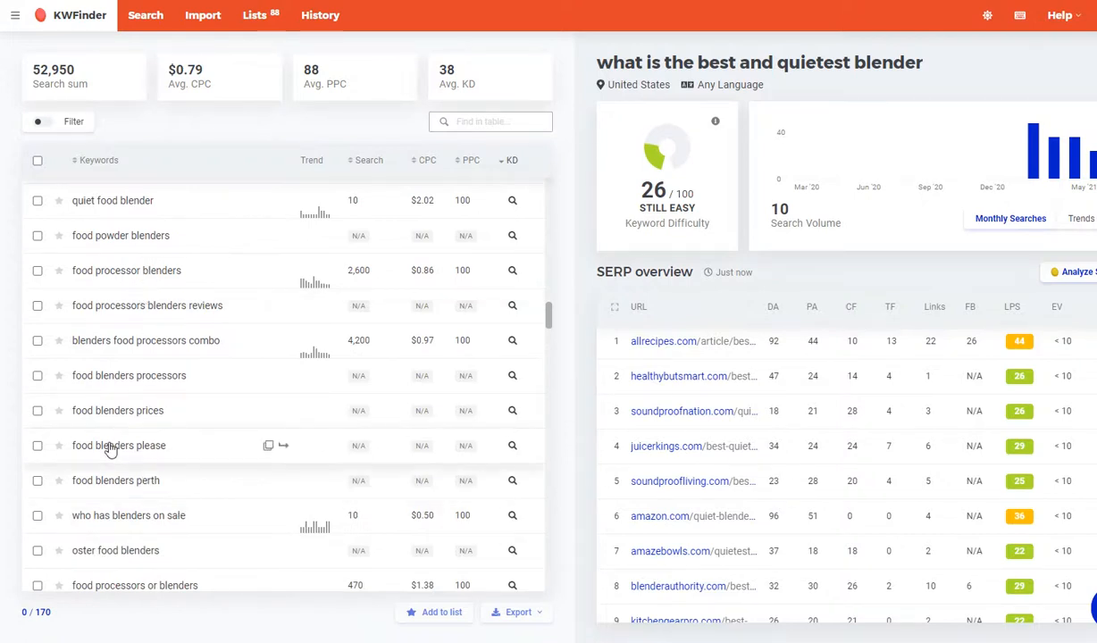
{"action": "scroll", "coordinate": [112, 442], "scroll_direction": "down", "scroll_amount": 3}
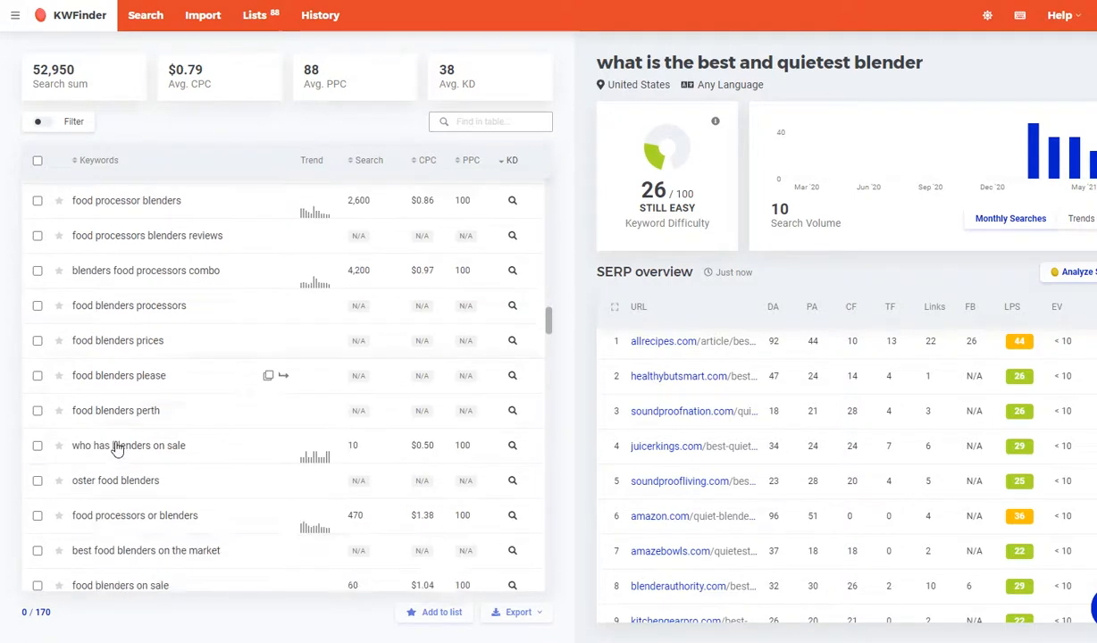
{"action": "left_click", "coordinate": [123, 414]}
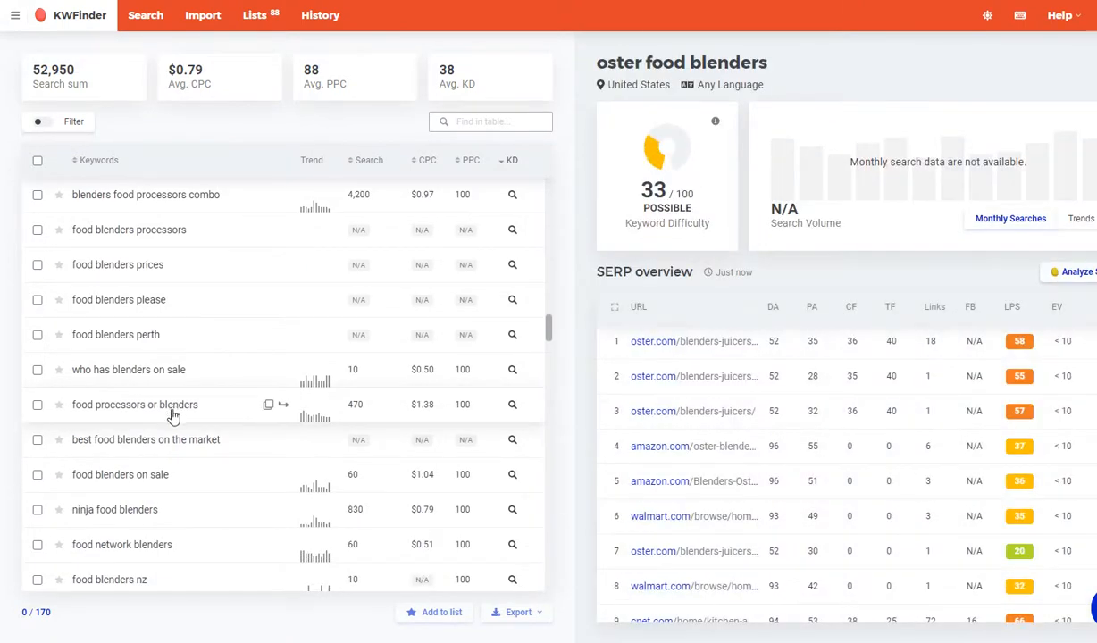
Calculate the keyword difficulty of "food lion blenders", "food blenders ltd", "food blender lidl" and "blenders juicers food processors".
{"action": "scroll", "coordinate": [172, 410], "scroll_direction": "down", "scroll_amount": 5}
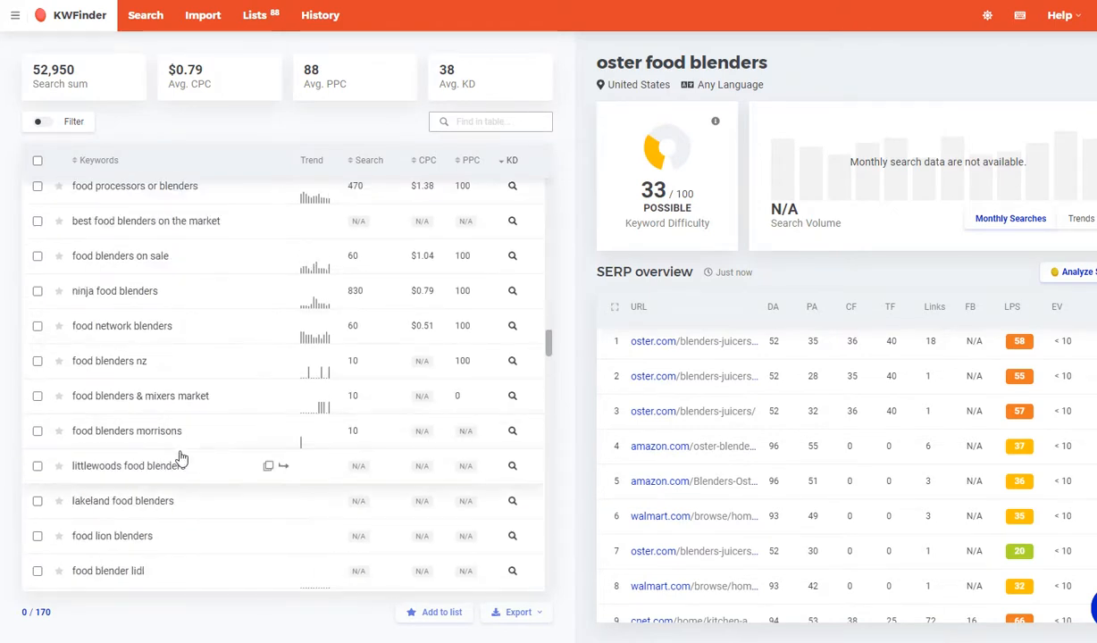
{"action": "left_click", "coordinate": [150, 538]}
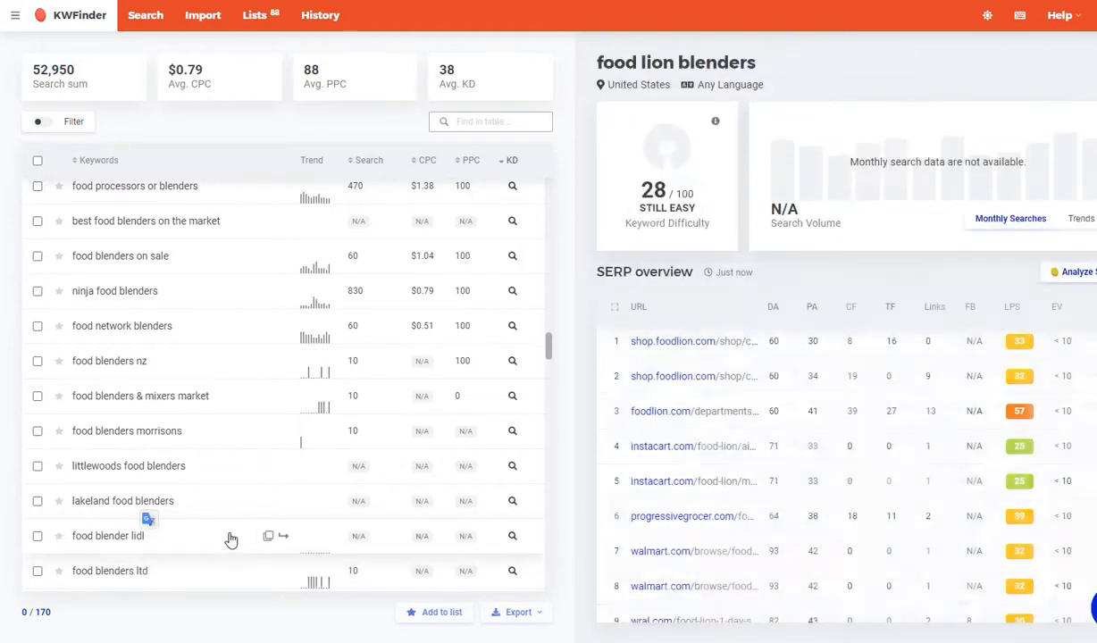
{"action": "scroll", "coordinate": [243, 534], "scroll_direction": "down", "scroll_amount": 1}
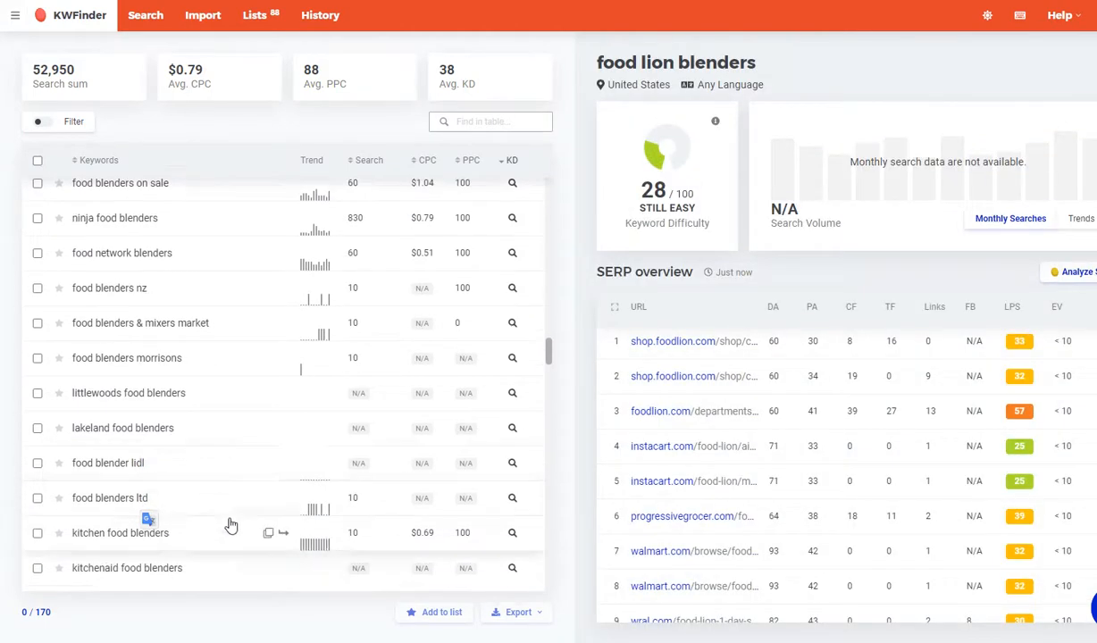
{"action": "left_click", "coordinate": [169, 505]}
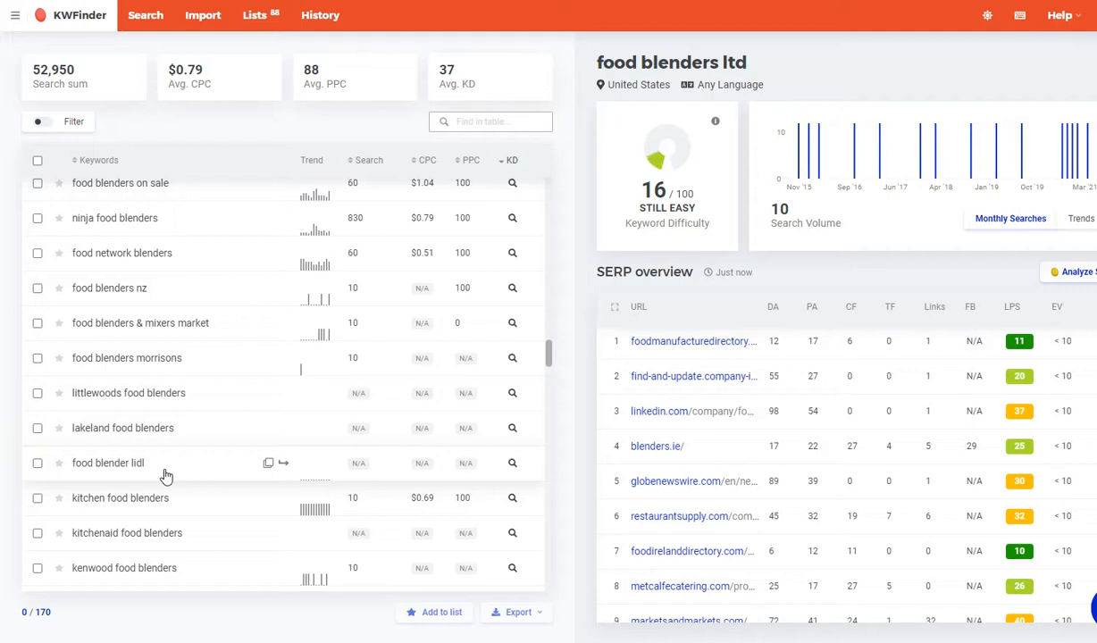
{"action": "left_click", "coordinate": [165, 476]}
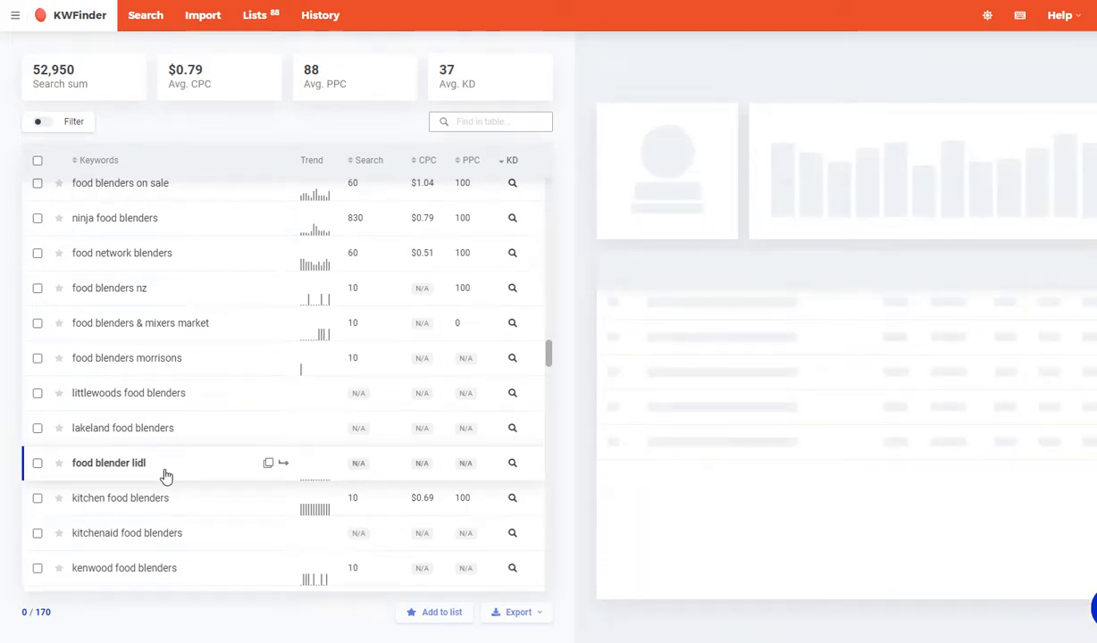
{"action": "scroll", "coordinate": [167, 475], "scroll_direction": "down", "scroll_amount": 3}
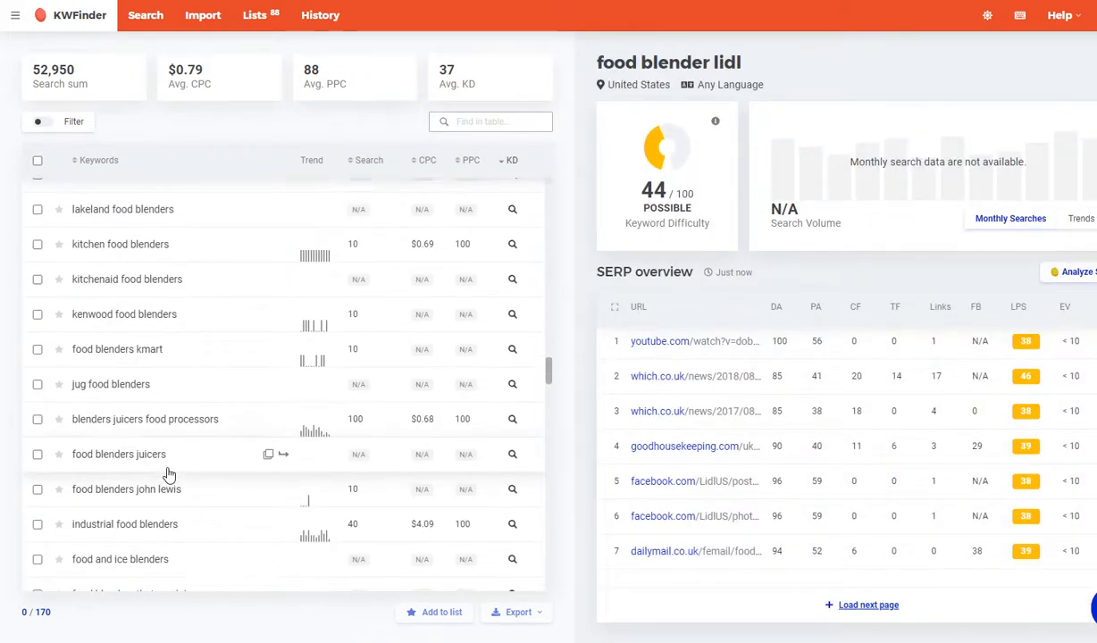
{"action": "left_click", "coordinate": [167, 428]}
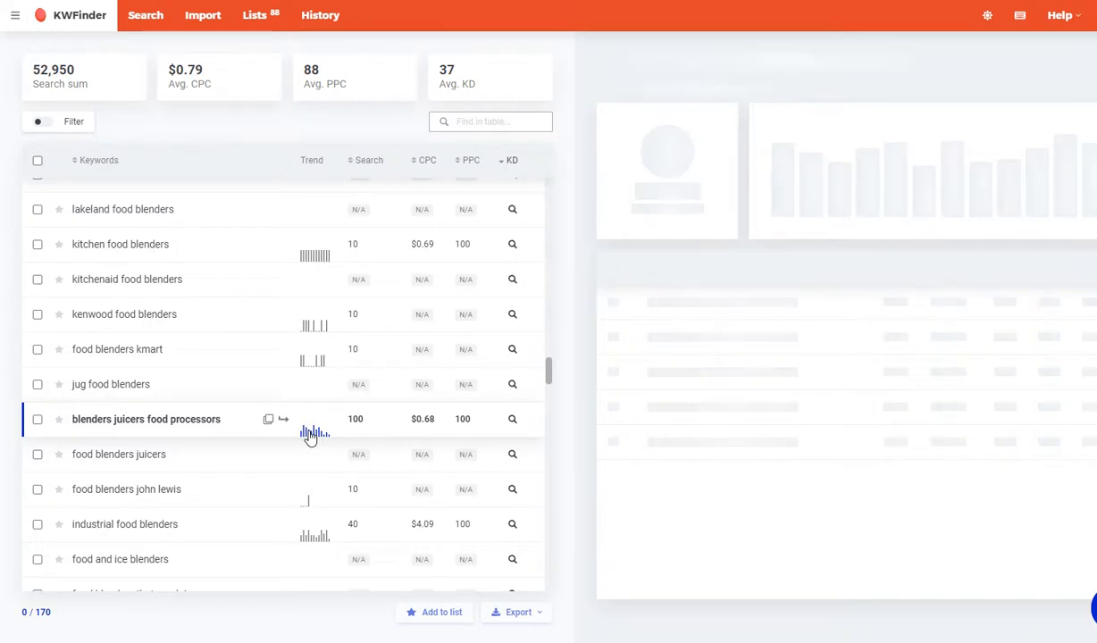
Re-sort the keywords by keyword difficulty, highest first, and find the lowest-scored keywords in the list.
{"action": "scroll", "coordinate": [277, 490], "scroll_direction": "down", "scroll_amount": 12}
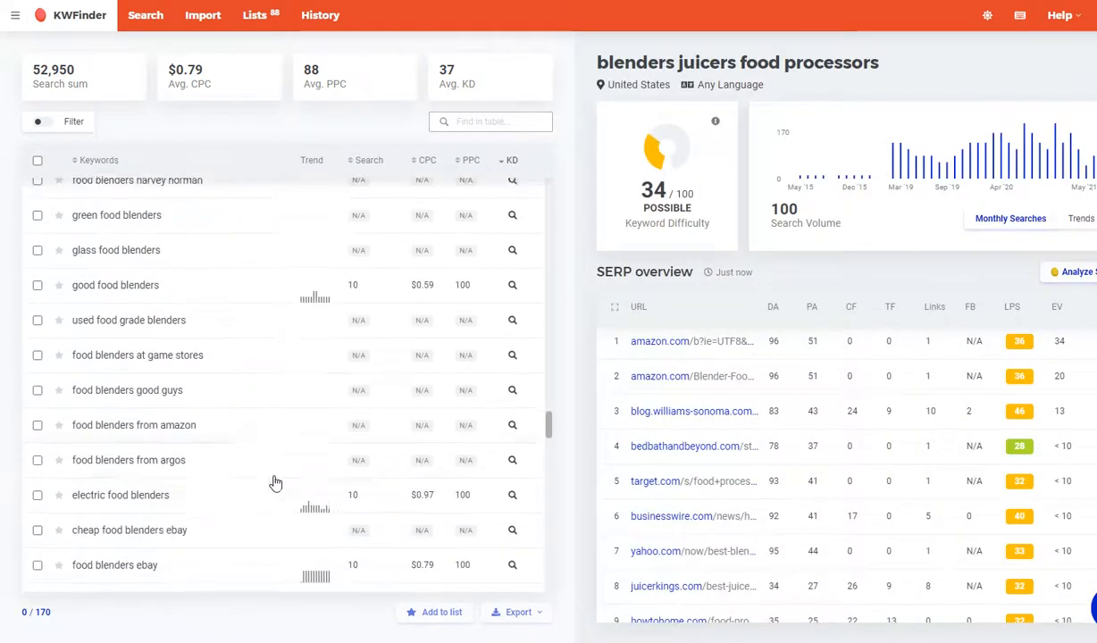
{"action": "scroll", "coordinate": [273, 483], "scroll_direction": "up", "scroll_amount": 10}
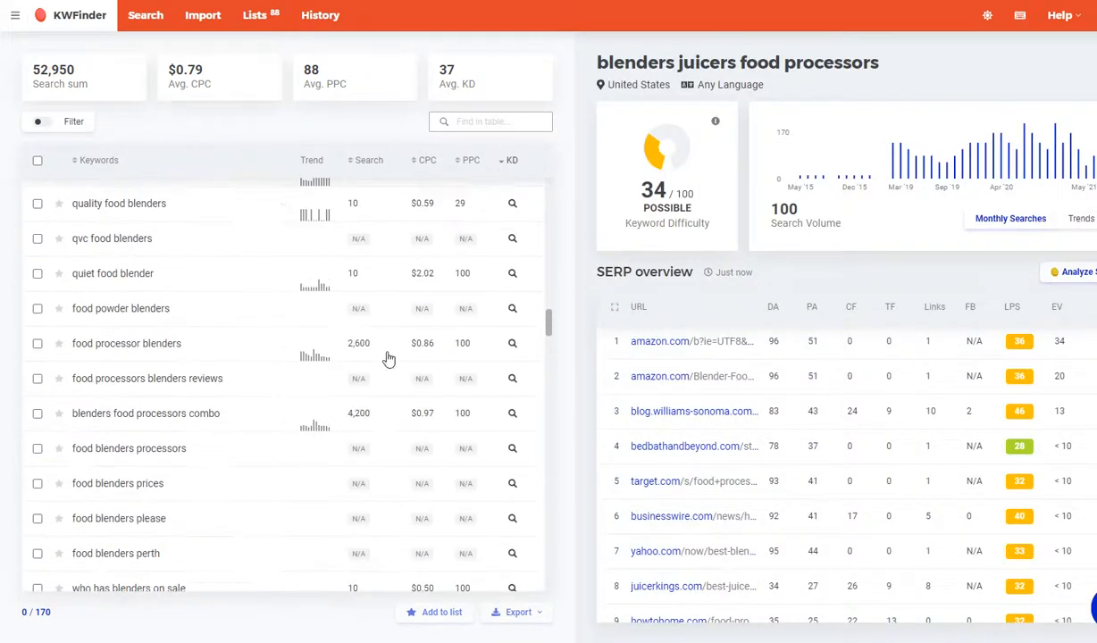
{"action": "left_click", "coordinate": [516, 167]}
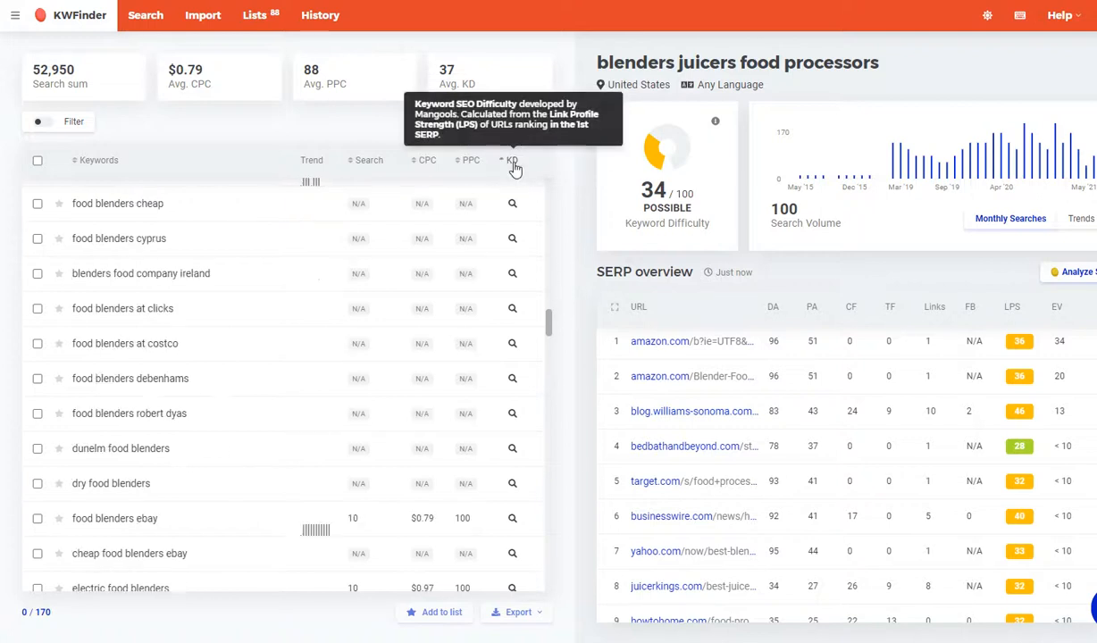
{"action": "left_click", "coordinate": [515, 167]}
{"action": "left_click_drag", "start_coordinate": [550, 322], "coordinate": [549, 253]}
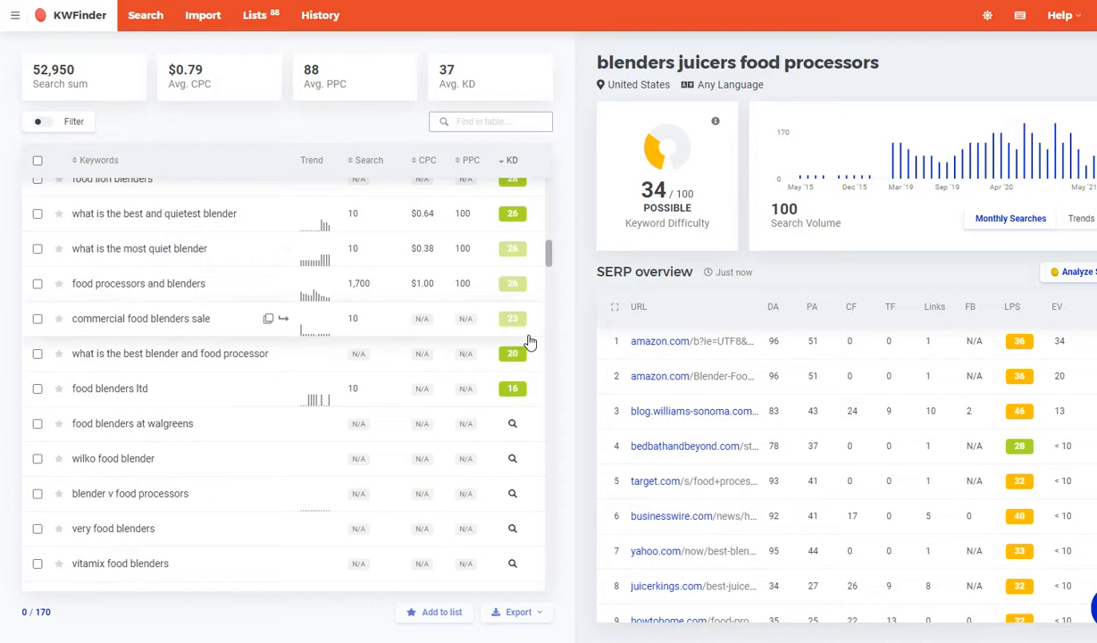
{"action": "mouse_move", "coordinate": [526, 356]}
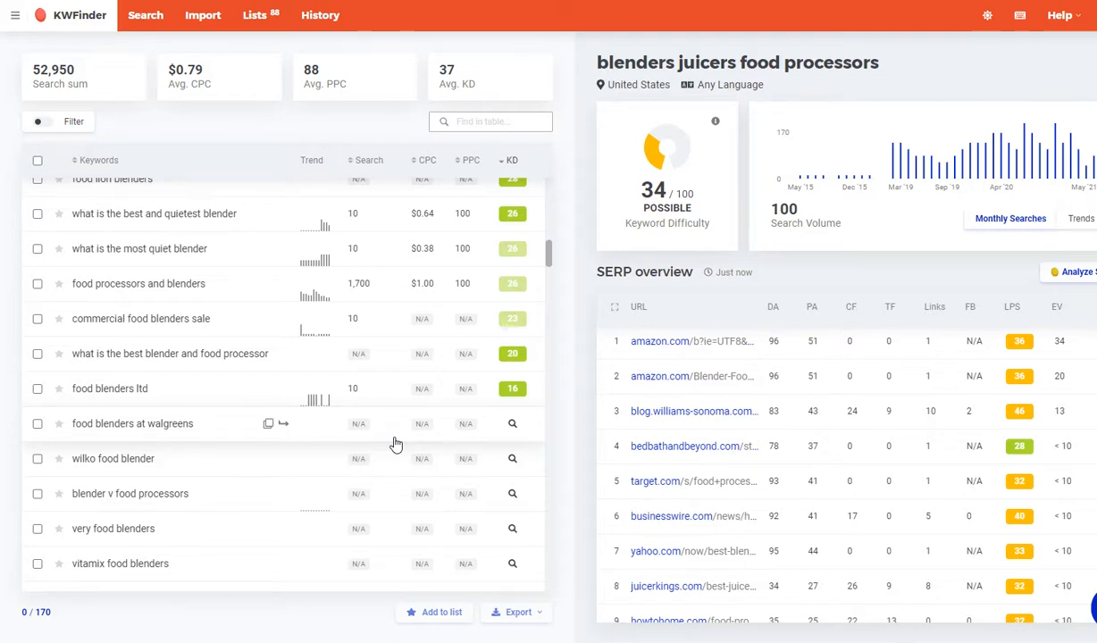
Open "food blenders ltd" and examine the domain authority of the sites in its SERP overview.
{"action": "left_click", "coordinate": [143, 389]}
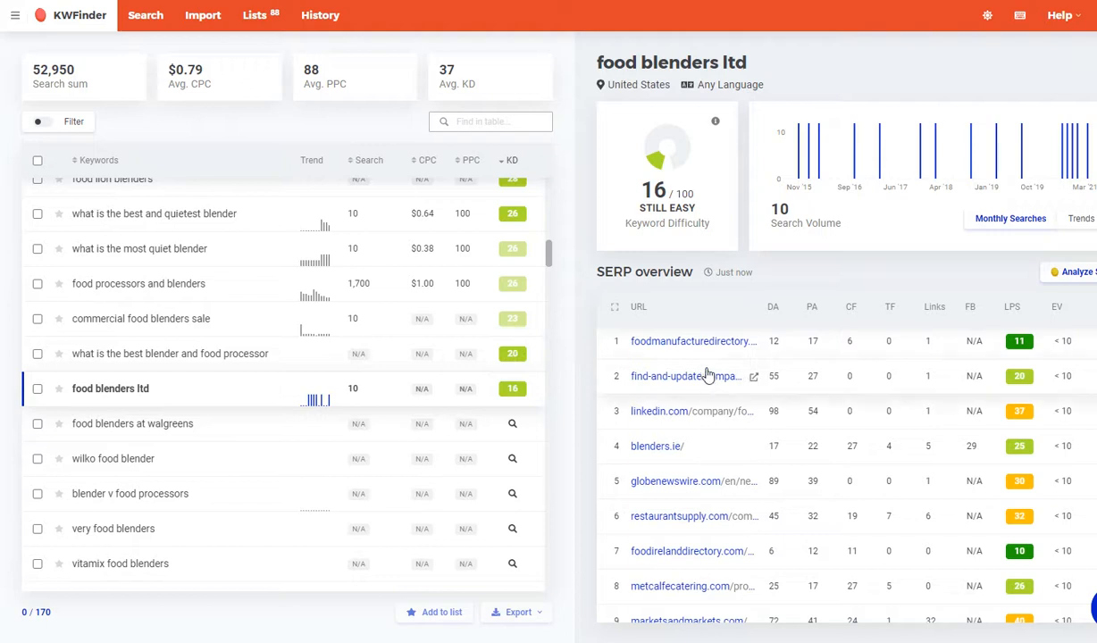
{"action": "scroll", "coordinate": [792, 369], "scroll_direction": "down", "scroll_amount": 3}
{"action": "scroll", "coordinate": [789, 370], "scroll_direction": "up", "scroll_amount": 3}
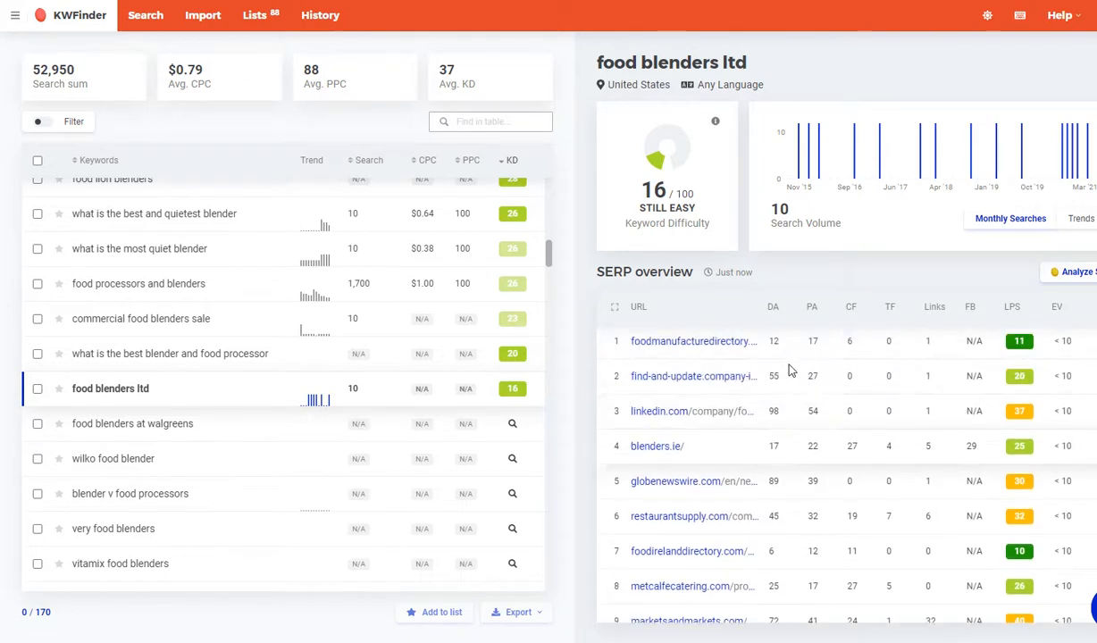
{"action": "mouse_move", "coordinate": [774, 313]}
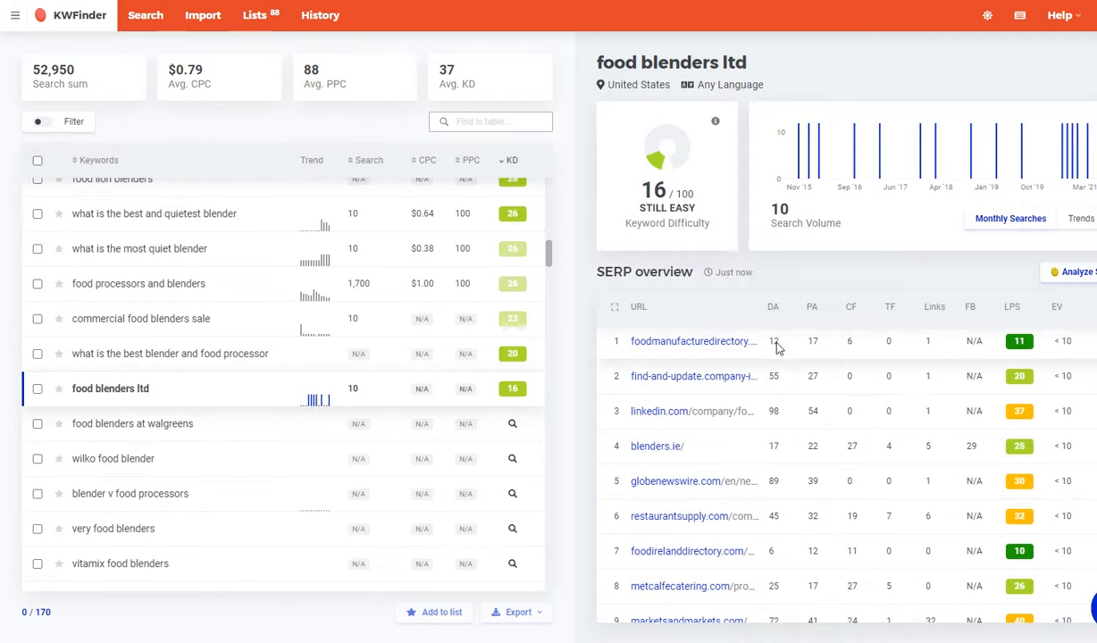
{"action": "scroll", "coordinate": [779, 486], "scroll_direction": "down", "scroll_amount": 2}
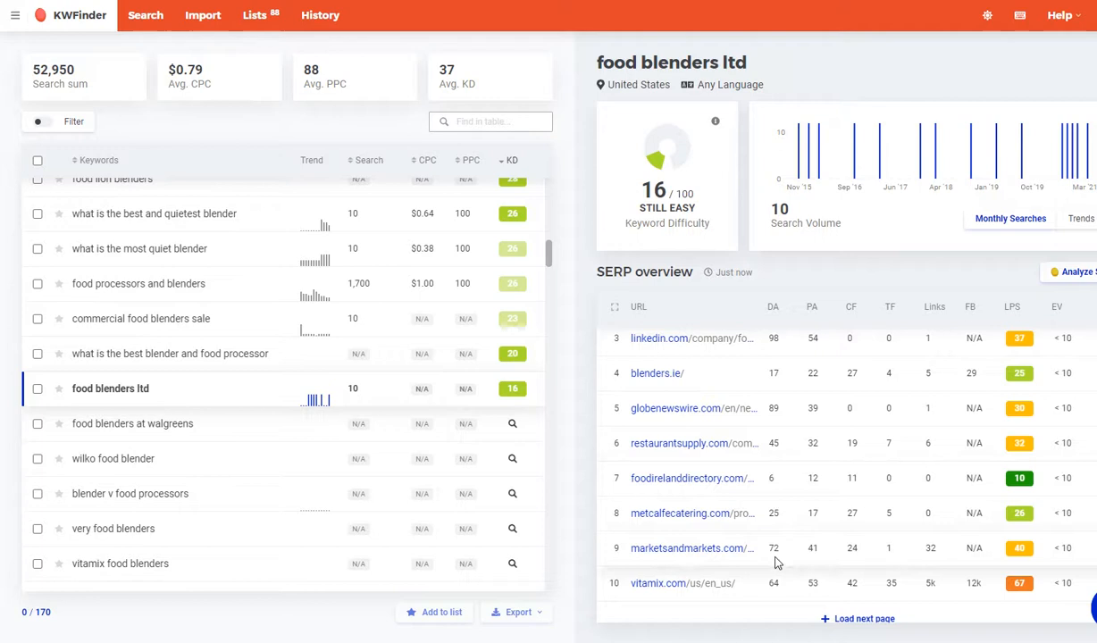
{"action": "scroll", "coordinate": [774, 482], "scroll_direction": "up", "scroll_amount": 2}
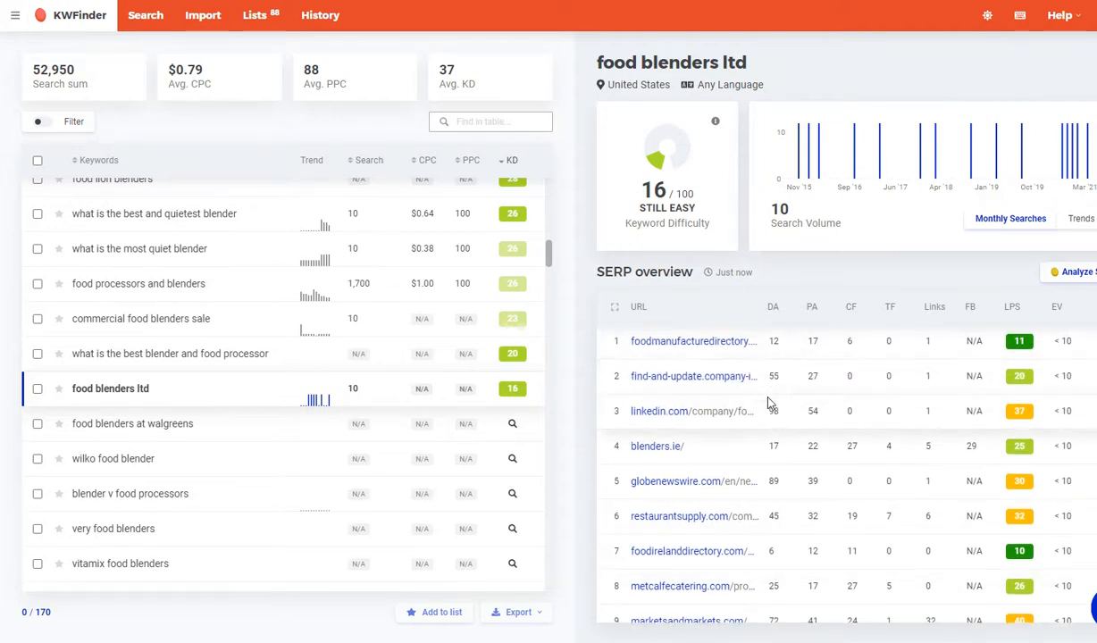
{"action": "scroll", "coordinate": [766, 420], "scroll_direction": "down", "scroll_amount": 2}
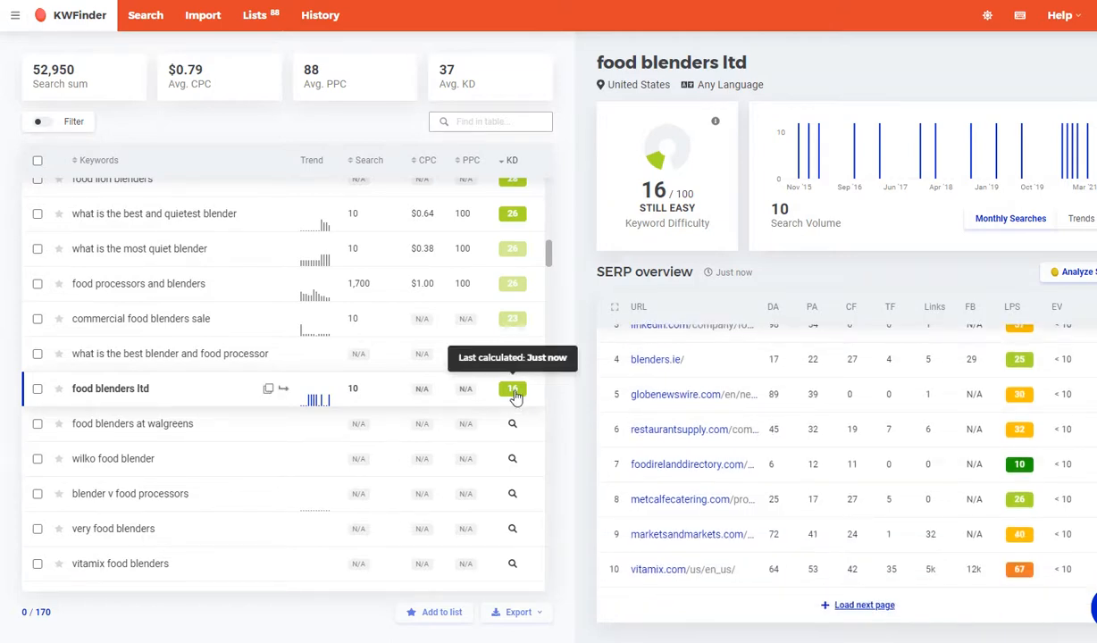
Update the keyword difficulty of "what are the best food blenders" near the start of the sorted list.
{"action": "scroll", "coordinate": [514, 397], "scroll_direction": "up", "scroll_amount": 10}
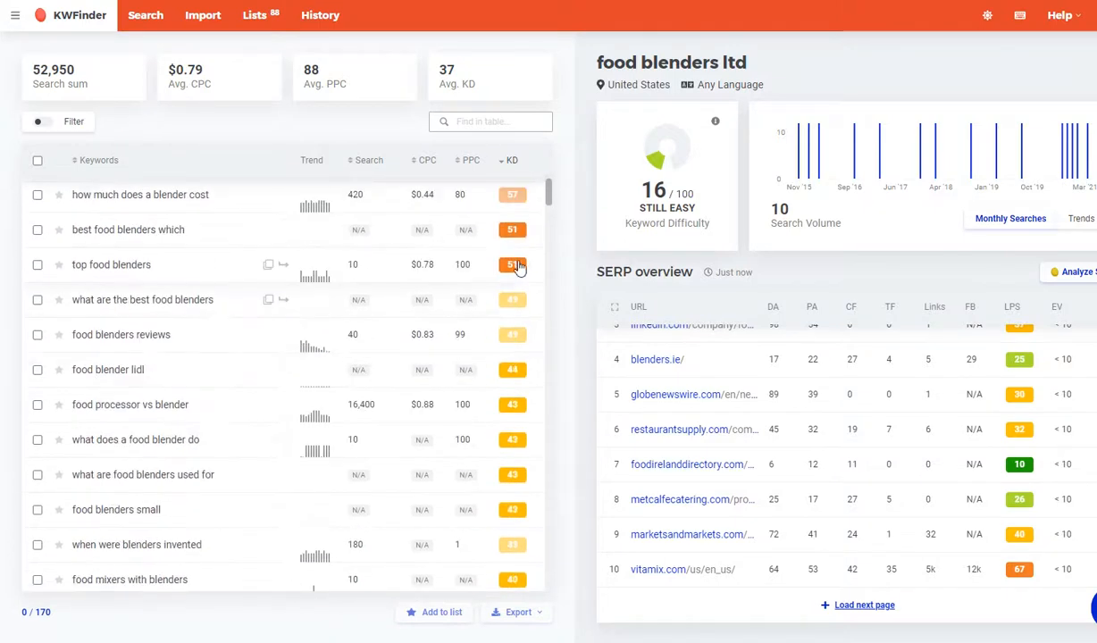
{"action": "left_click", "coordinate": [513, 302]}
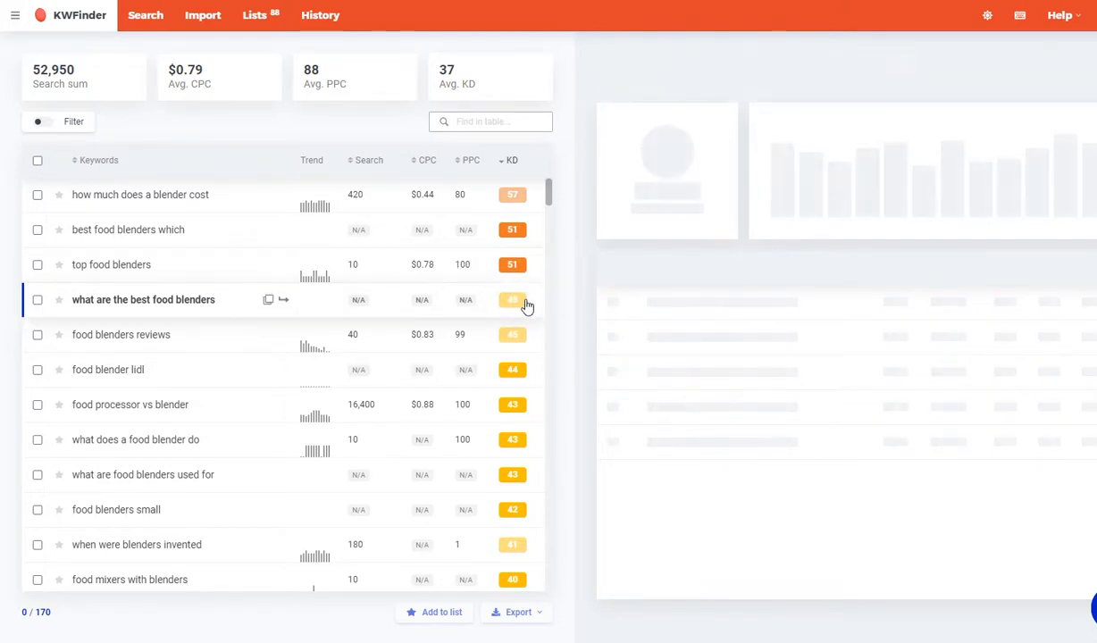
{"action": "mouse_move", "coordinate": [516, 306]}
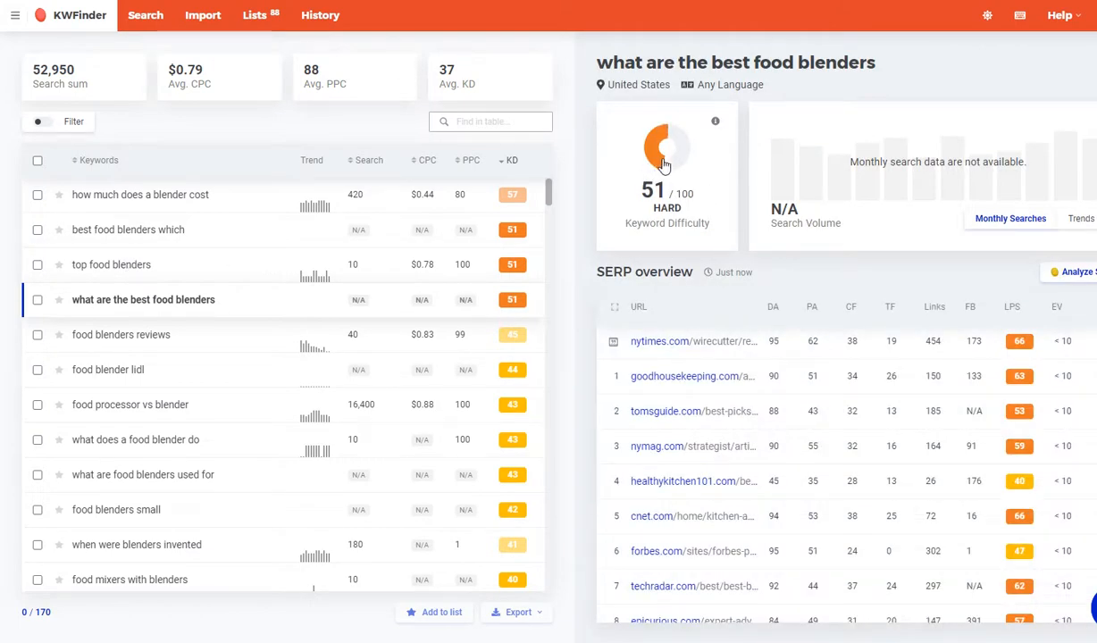
Examine the domain authority of the sites ranking for "what are the best food blenders" in the SERP overview.
{"action": "scroll", "coordinate": [786, 382], "scroll_direction": "down", "scroll_amount": 2}
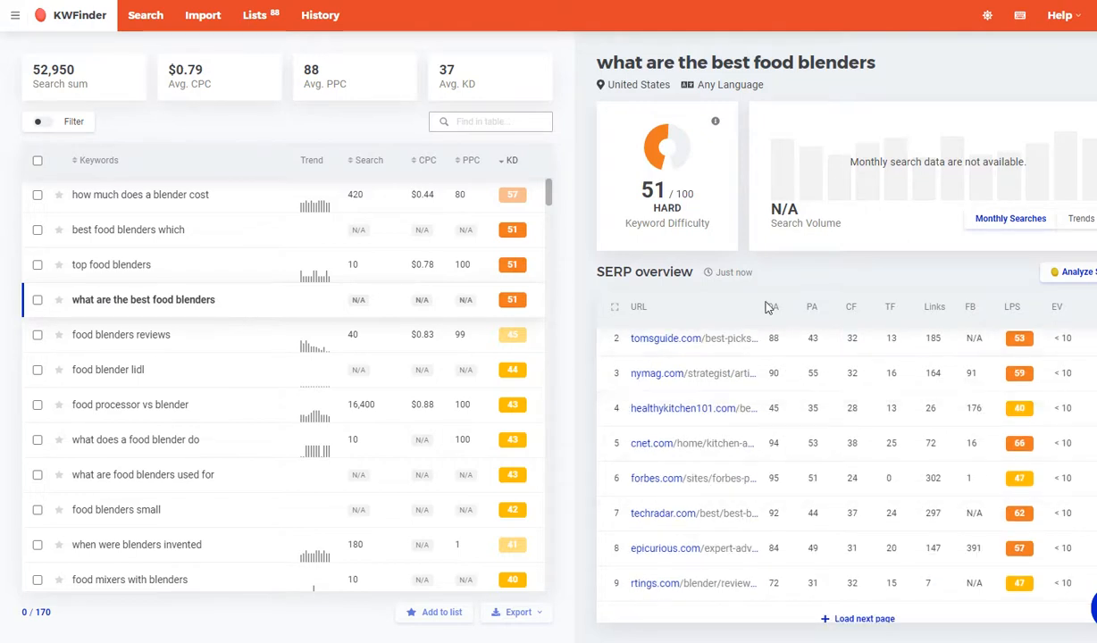
{"action": "mouse_move", "coordinate": [774, 310]}
{"action": "scroll", "coordinate": [774, 464], "scroll_direction": "up", "scroll_amount": 2}
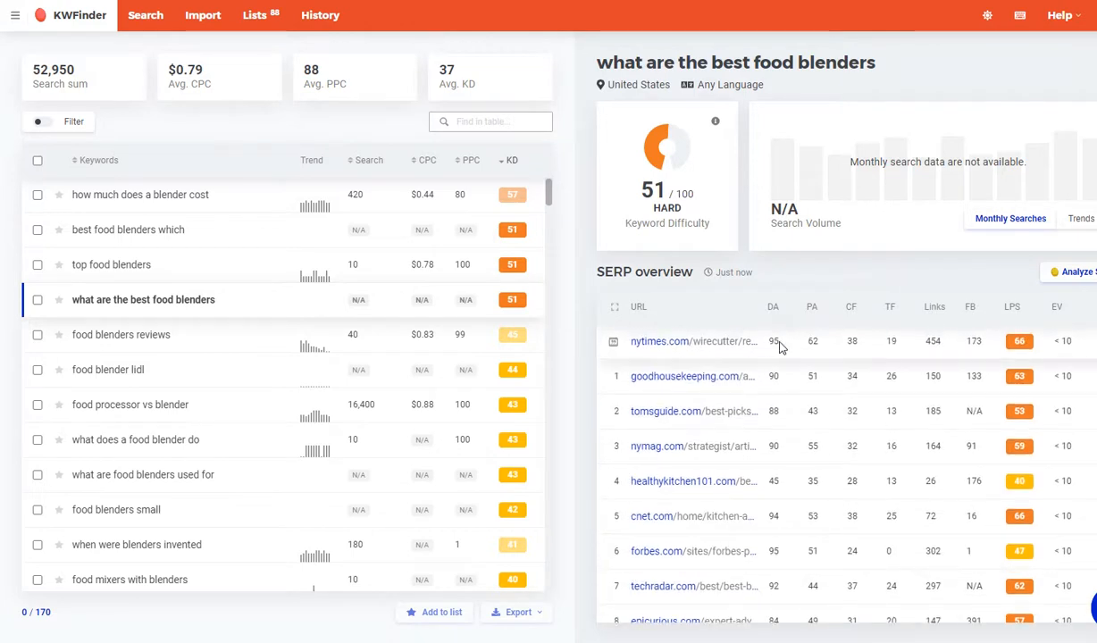
{"action": "scroll", "coordinate": [773, 404], "scroll_direction": "down", "scroll_amount": 3}
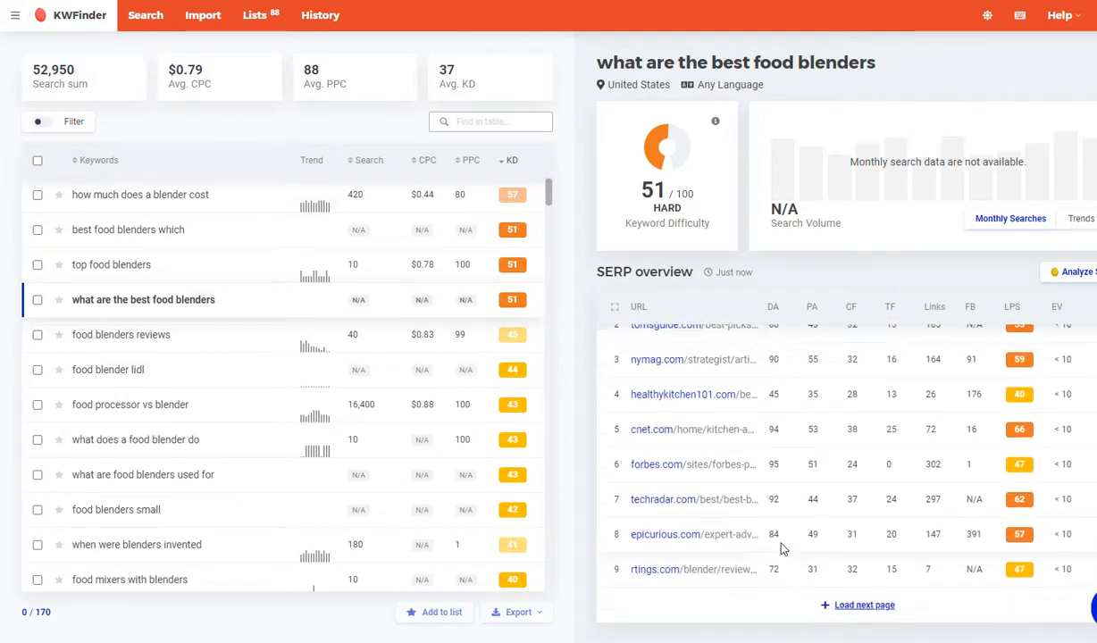
{"action": "scroll", "coordinate": [777, 536], "scroll_direction": "up", "scroll_amount": 3}
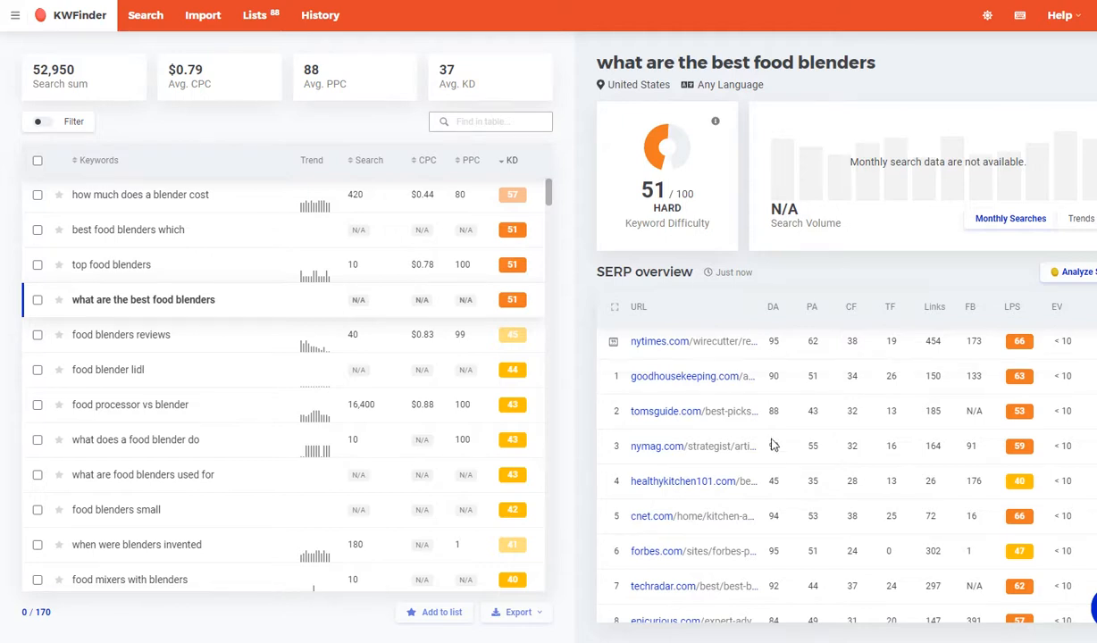
{"action": "scroll", "coordinate": [789, 487], "scroll_direction": "down", "scroll_amount": 1}
{"action": "scroll", "coordinate": [790, 487], "scroll_direction": "down", "scroll_amount": 2}
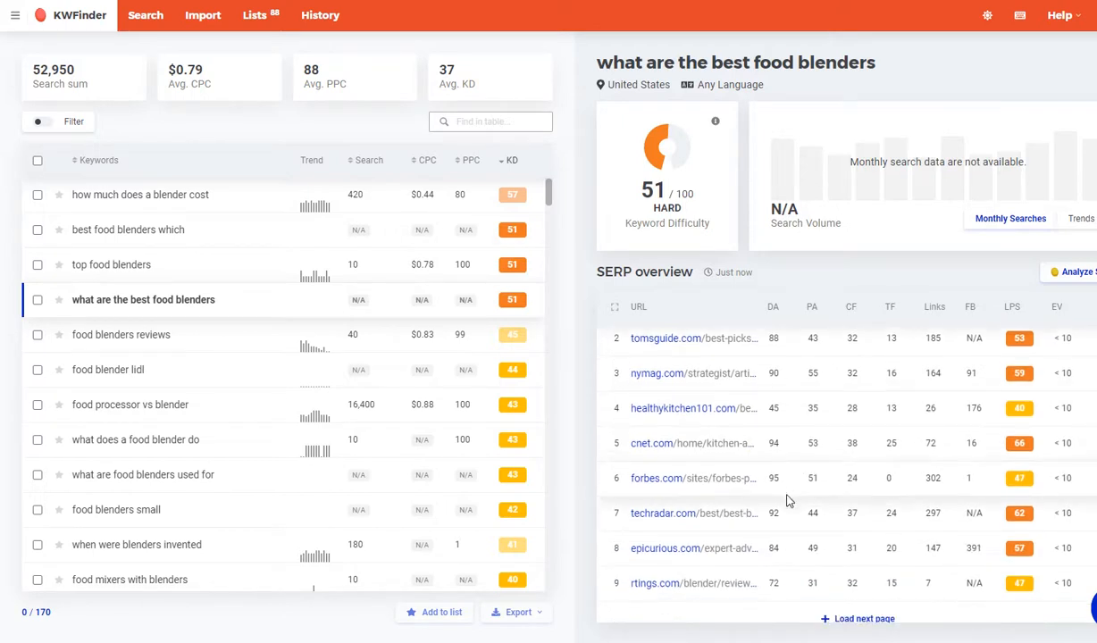
{"action": "scroll", "coordinate": [774, 524], "scroll_direction": "up", "scroll_amount": 3}
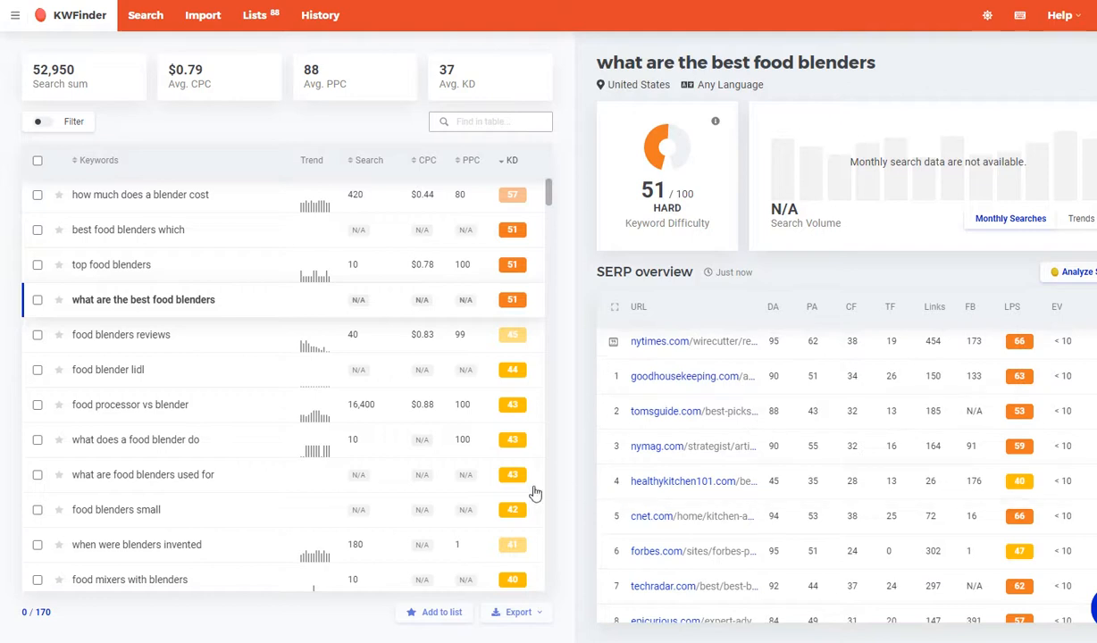
Look further down the sorted keyword list for keywords with lower difficulty.
{"action": "scroll", "coordinate": [420, 433], "scroll_direction": "down", "scroll_amount": 5}
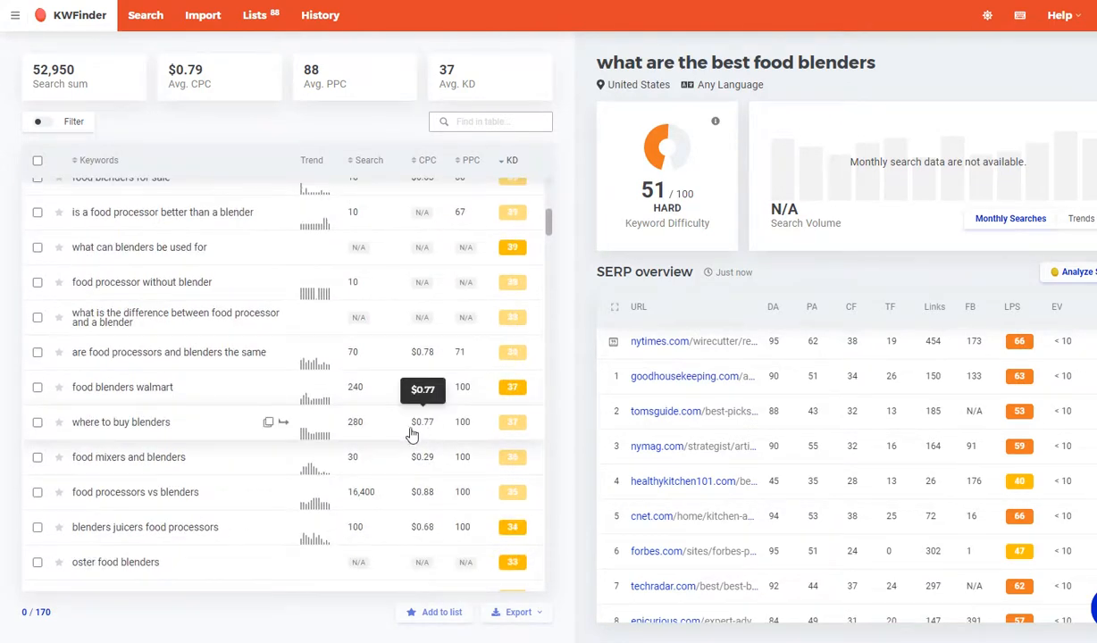